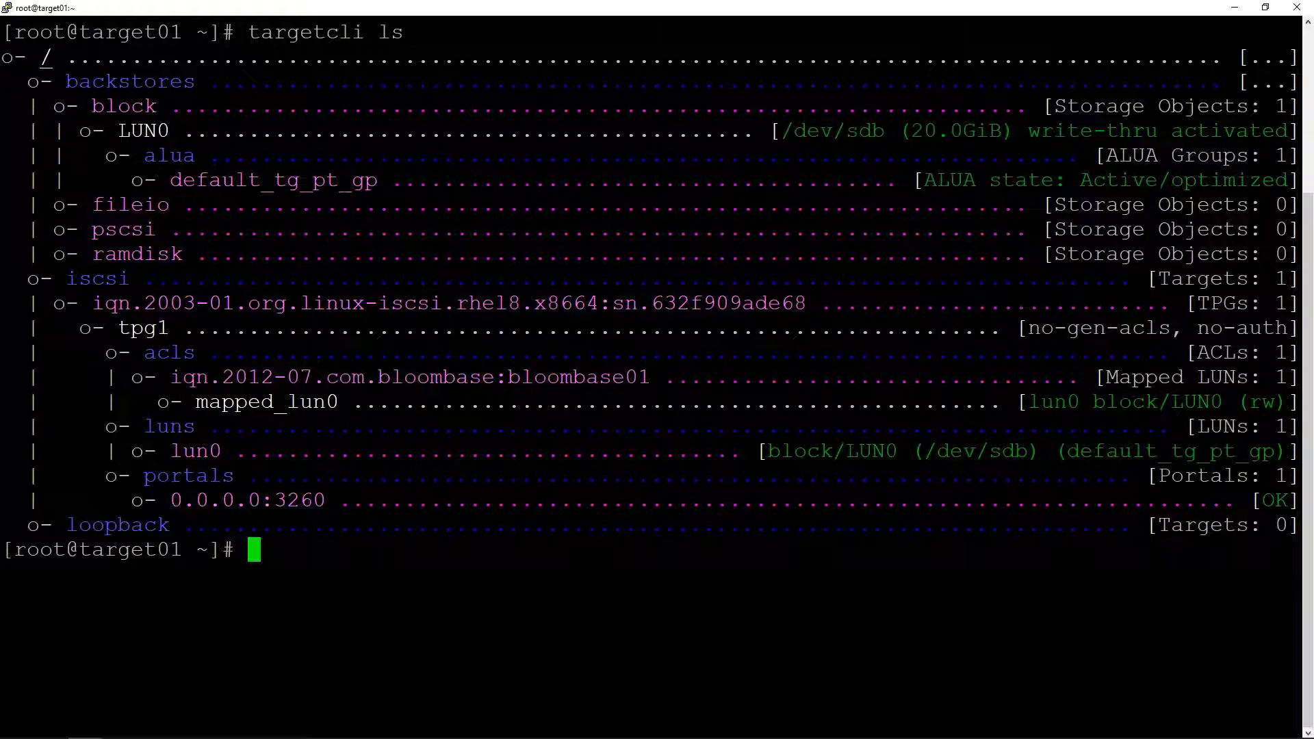
Step: Switch to the Bloombase StoreSafe web console and list all existing key wrappers
{"action": "key", "text": "alt+Tab"}
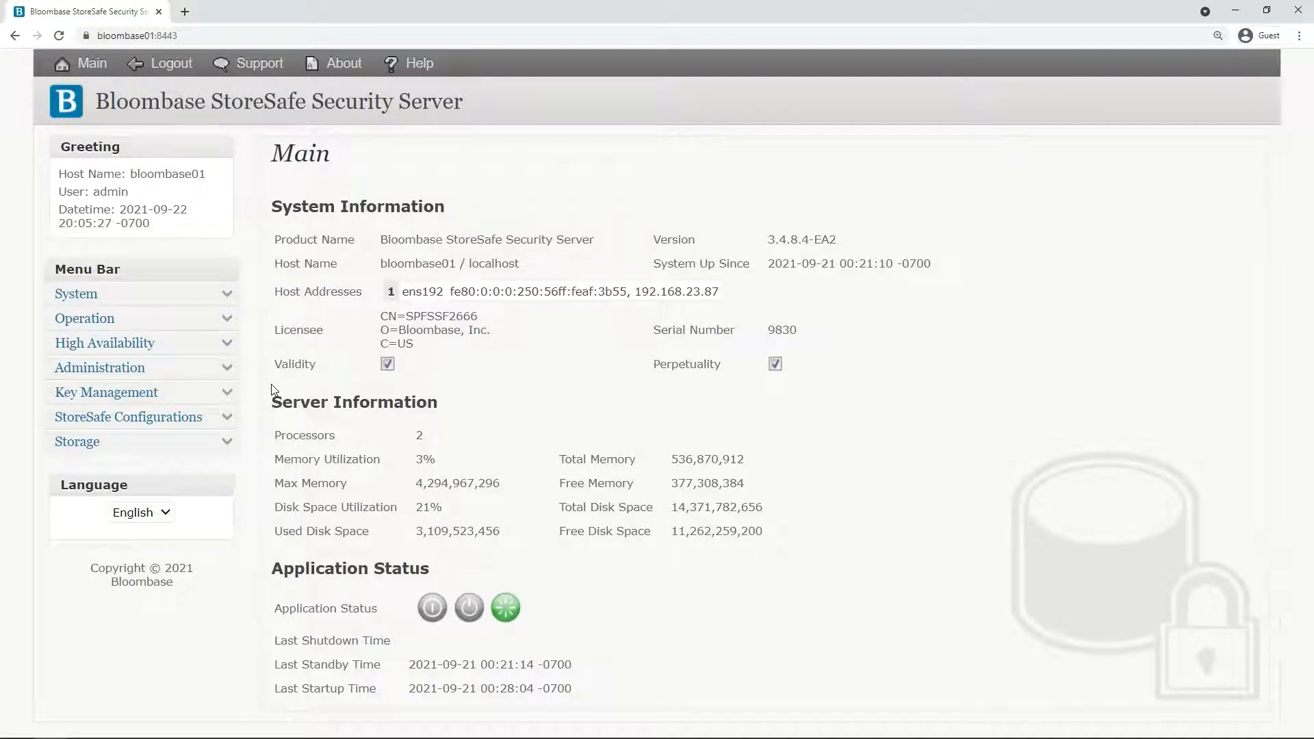
{"action": "left_click", "coordinate": [229, 395]}
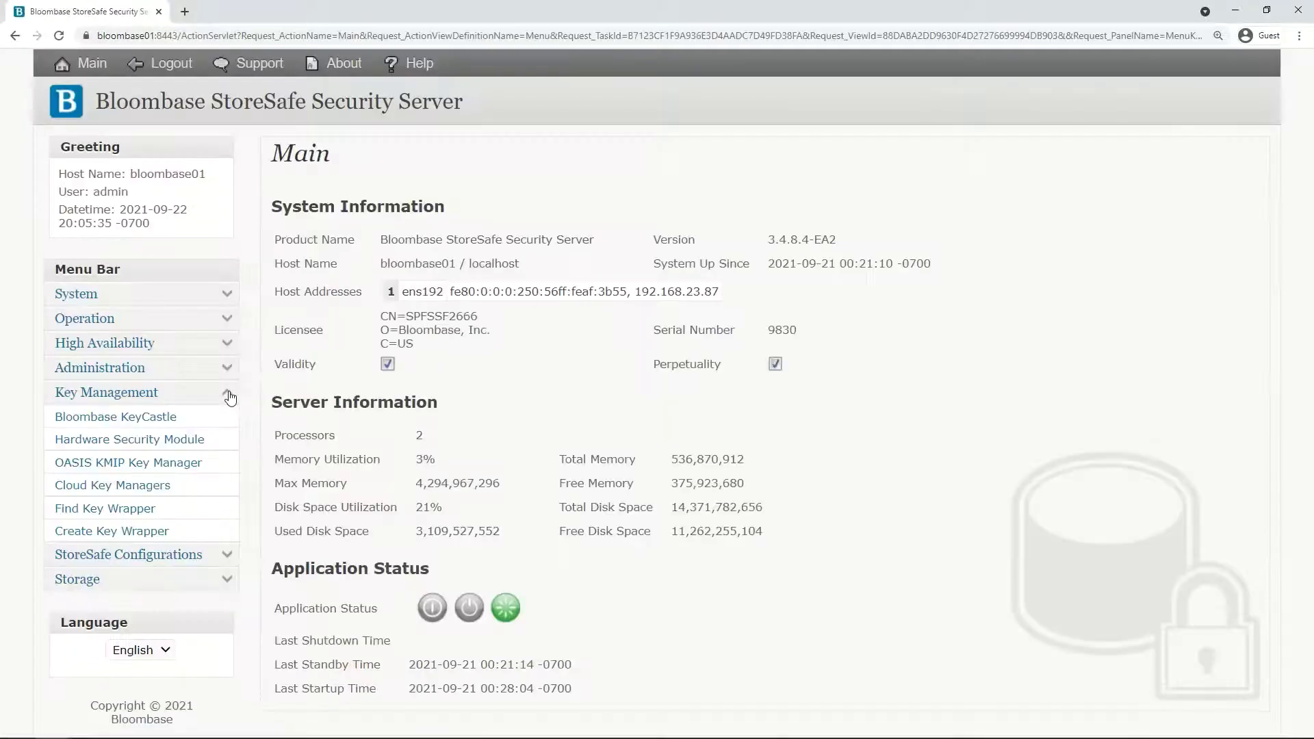
{"action": "left_click", "coordinate": [103, 510]}
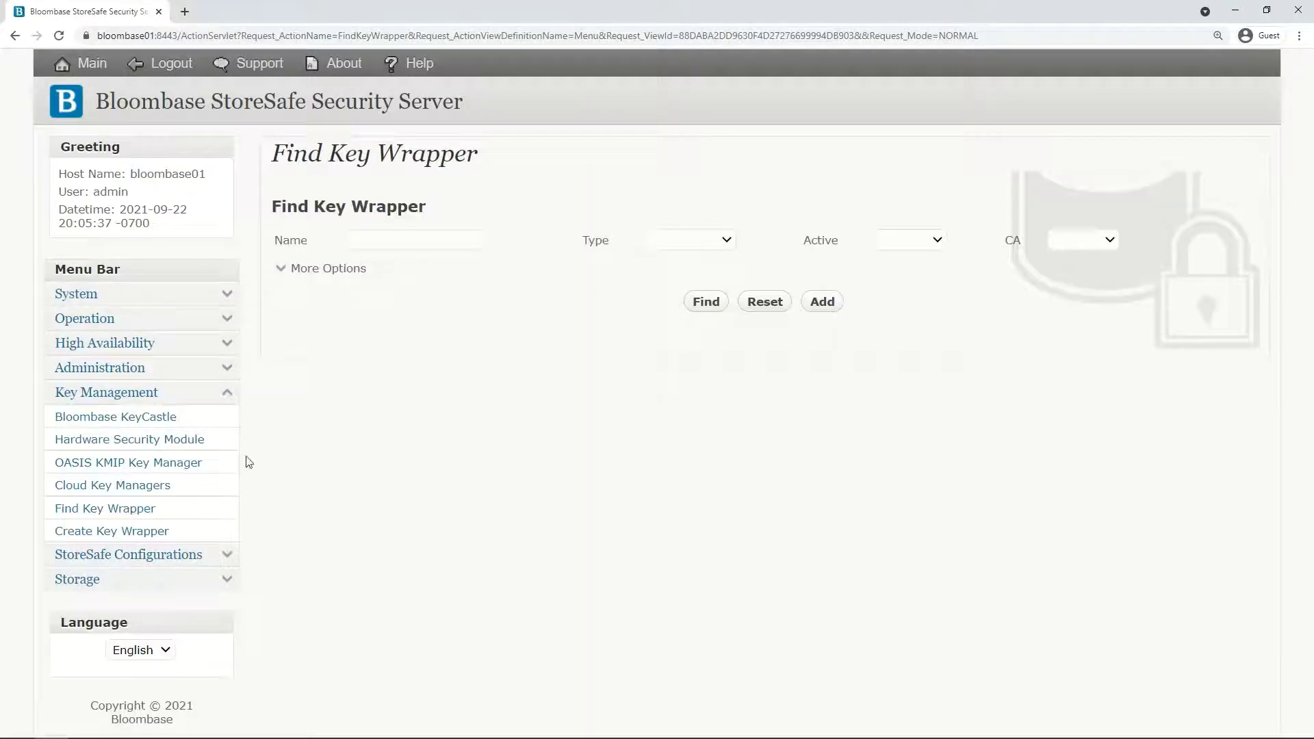
{"action": "left_click", "coordinate": [720, 299]}
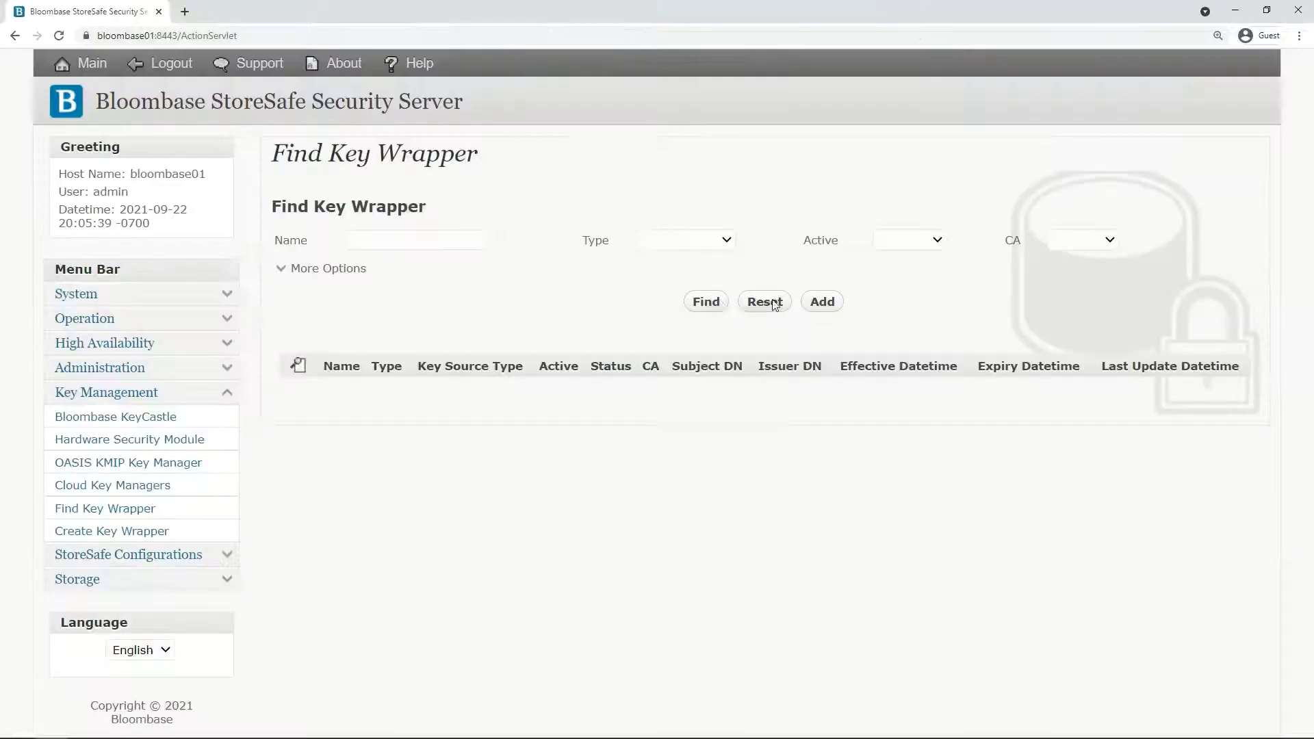
Step: Add a new key wrapper with the Local key source and name it key01
{"action": "left_click", "coordinate": [822, 303]}
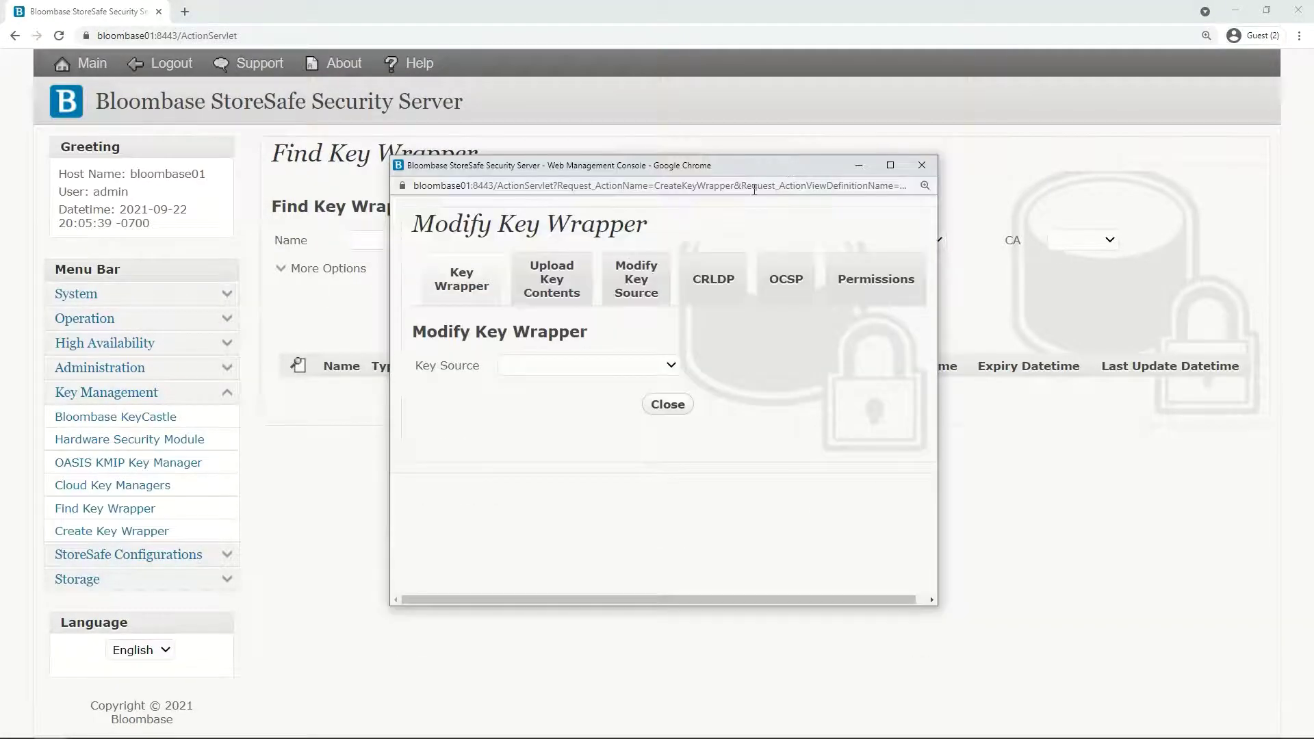
{"action": "left_click", "coordinate": [602, 366]}
{"action": "left_click", "coordinate": [592, 394]}
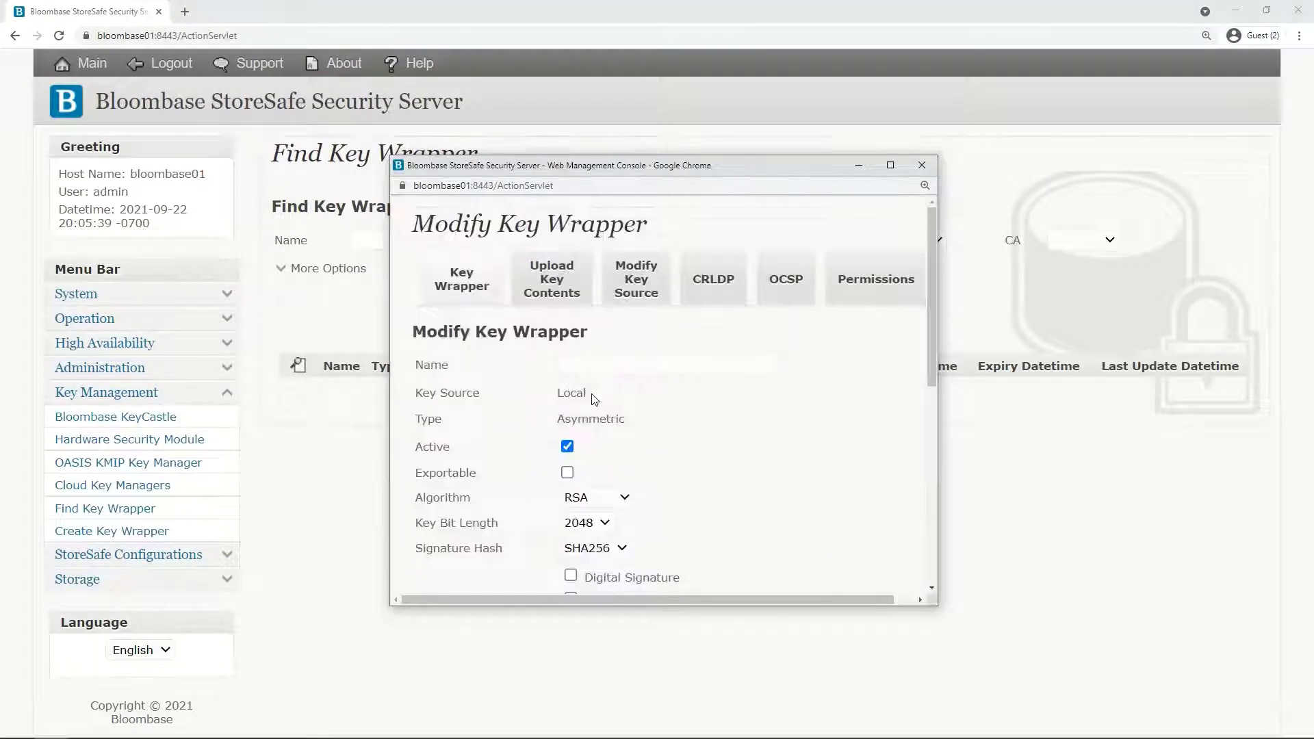
{"action": "left_click", "coordinate": [619, 368]}
{"action": "type", "text": "key01"}
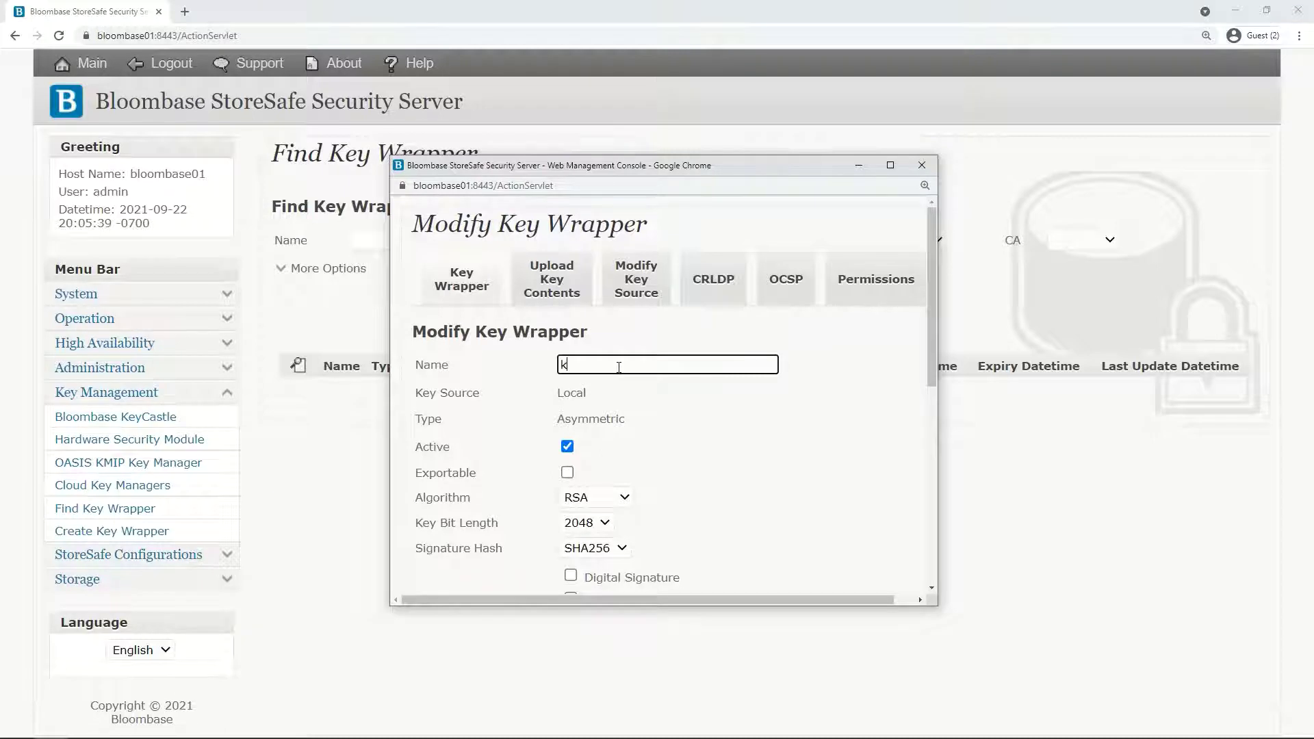
{"action": "left_click", "coordinate": [611, 411]}
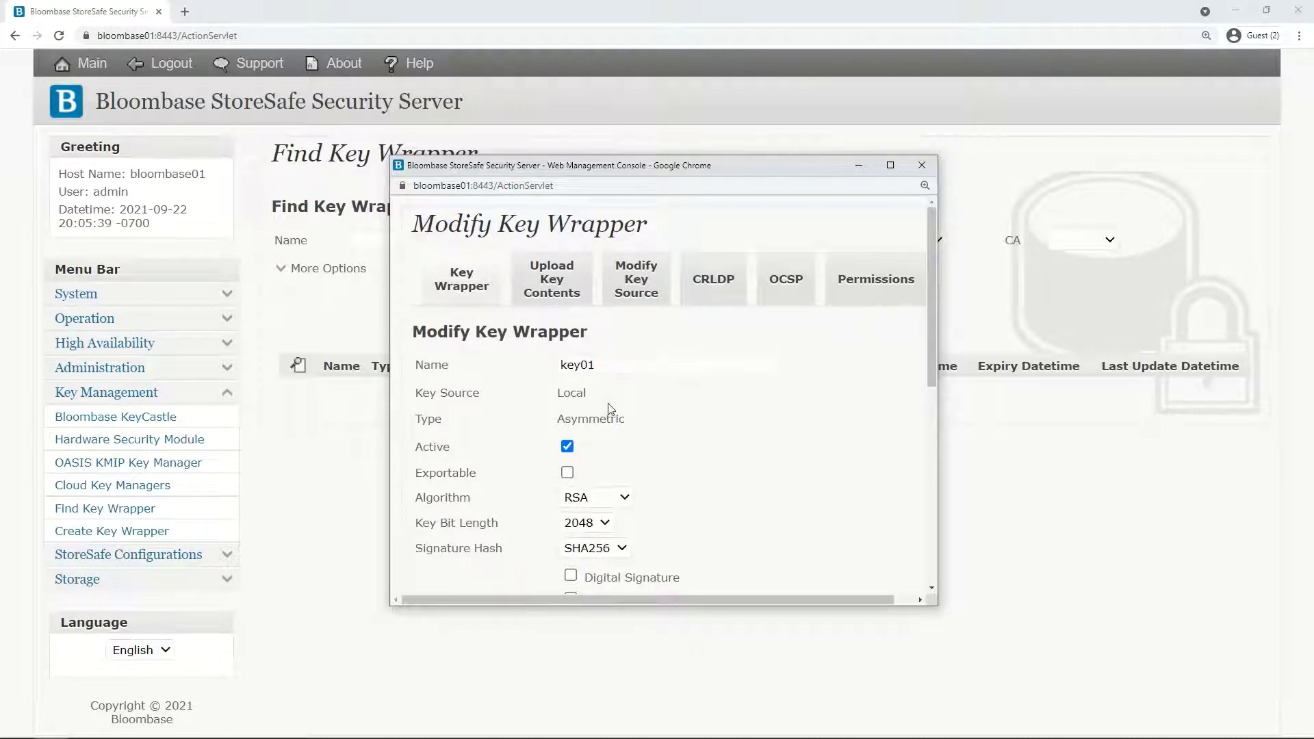
Step: Generate key01 with the McEliece algorithm, a key bit length of 2048 and the qTESLA-I signature hash
{"action": "scroll", "coordinate": [611, 410], "scroll_direction": "down", "scroll_amount": 2}
{"action": "left_click", "coordinate": [596, 360]}
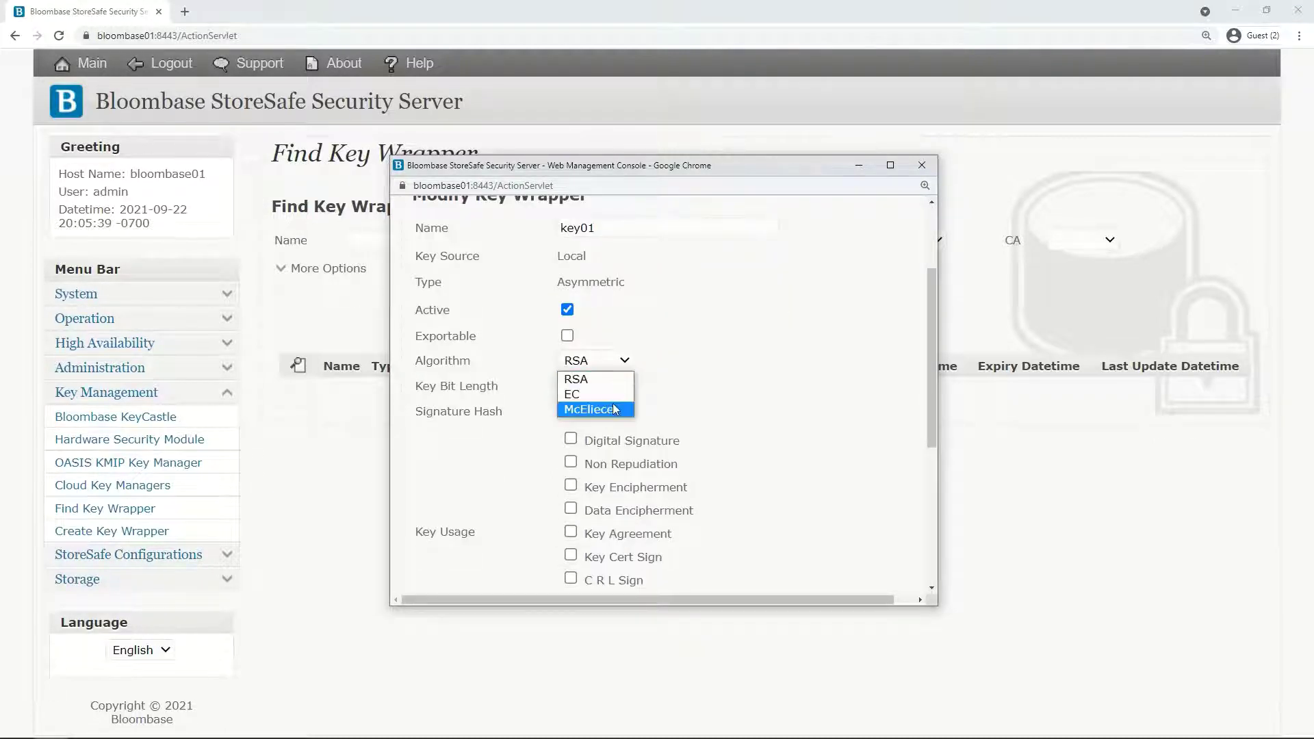
{"action": "left_click", "coordinate": [615, 409]}
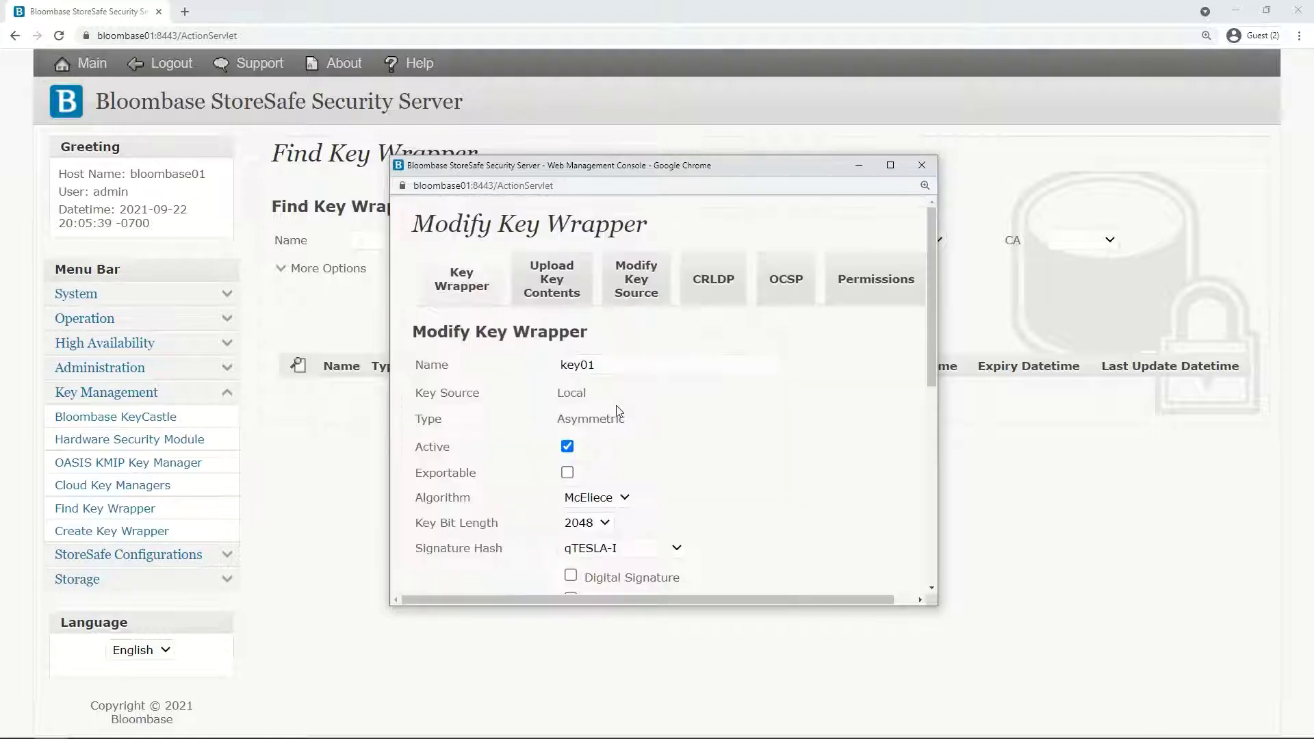
{"action": "scroll", "coordinate": [621, 411], "scroll_direction": "down", "scroll_amount": 1}
{"action": "left_click", "coordinate": [595, 386]}
{"action": "left_click", "coordinate": [588, 403]}
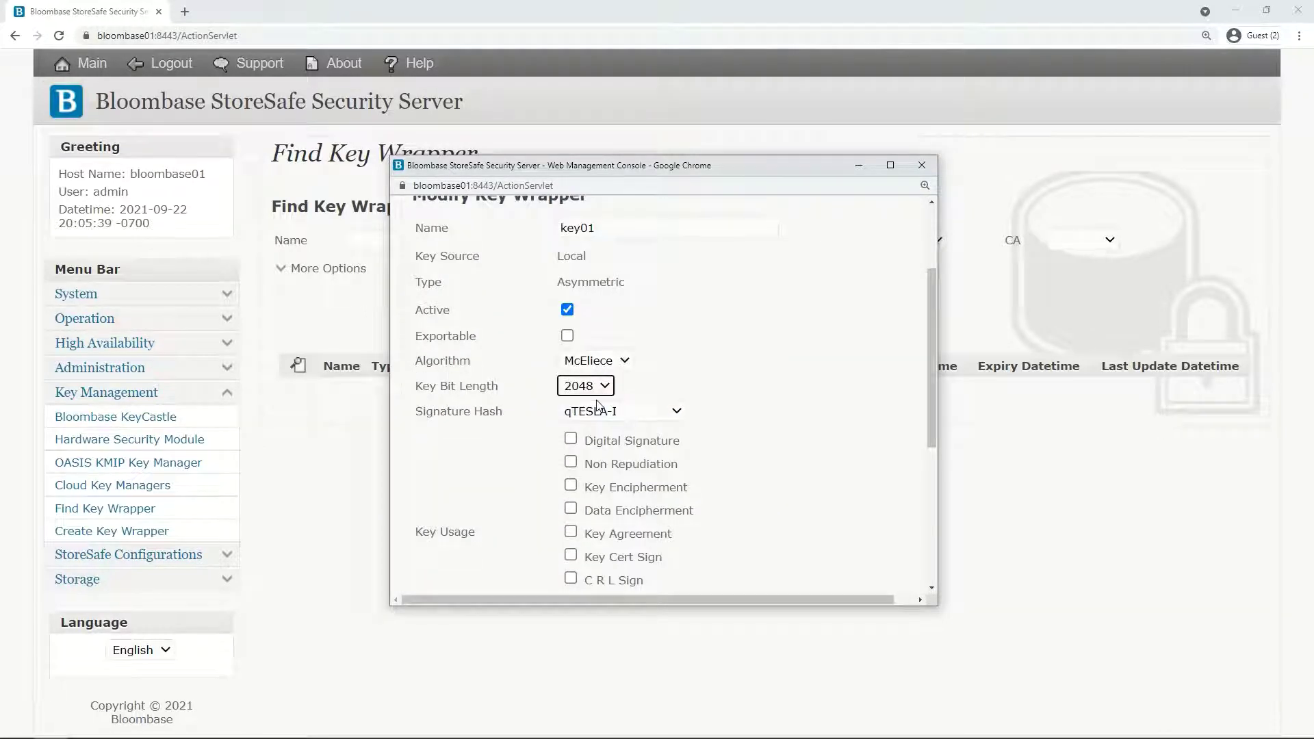
{"action": "left_click", "coordinate": [650, 412]}
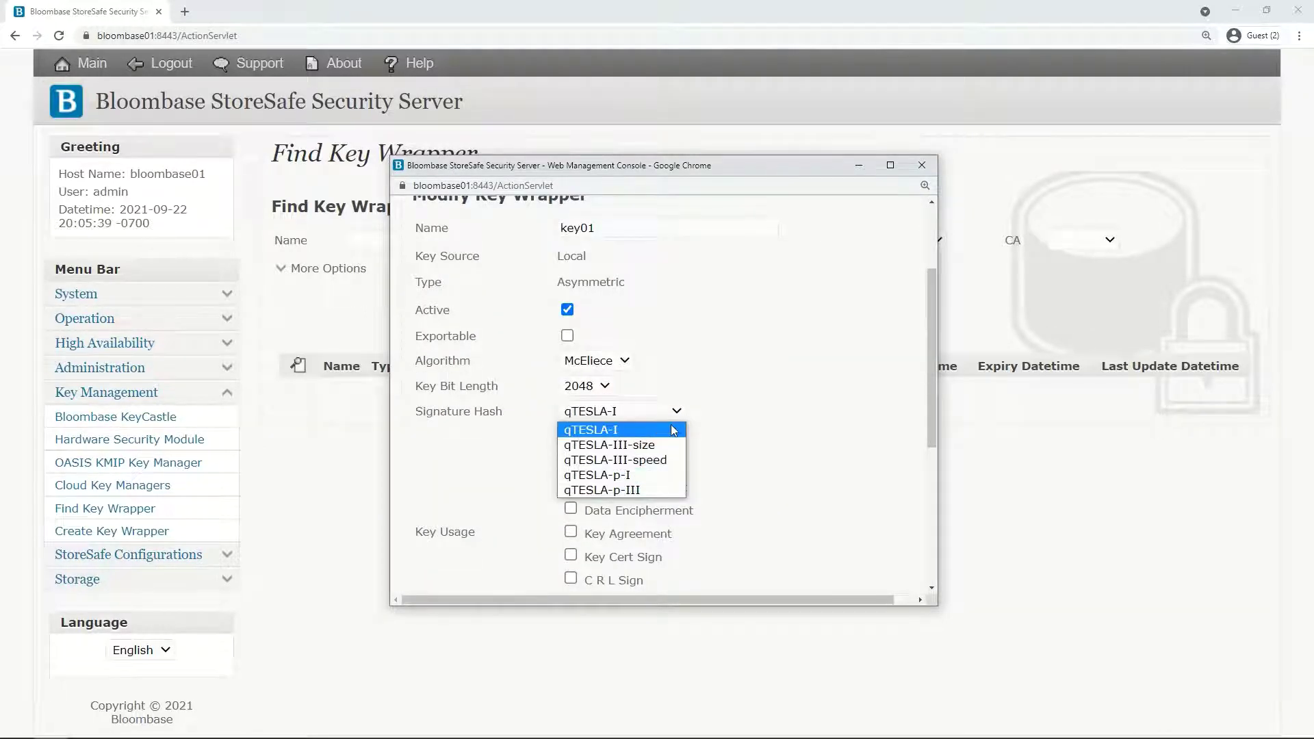
{"action": "left_click", "coordinate": [673, 430]}
{"action": "scroll", "coordinate": [731, 453], "scroll_direction": "down", "scroll_amount": 5}
{"action": "left_click", "coordinate": [683, 468]}
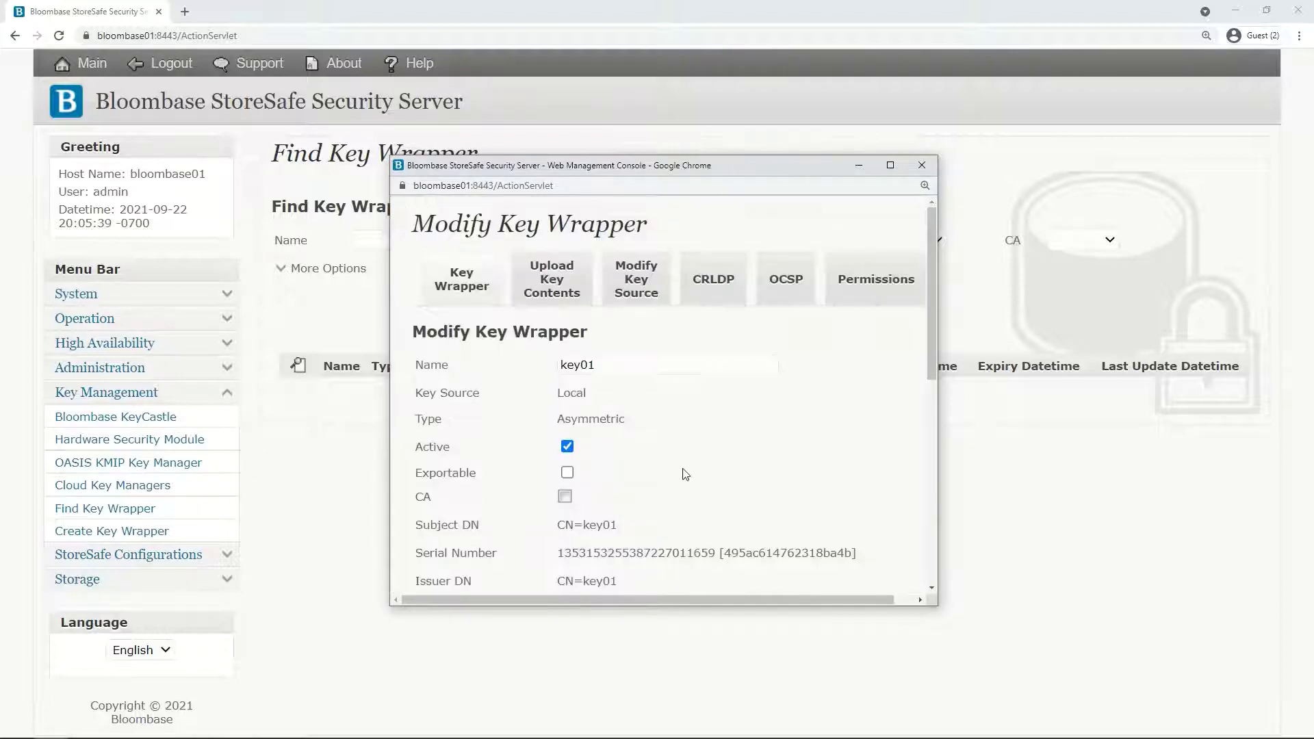
Step: Submit the generated key01 key wrapper and close its window
{"action": "scroll", "coordinate": [685, 473], "scroll_direction": "down", "scroll_amount": 10}
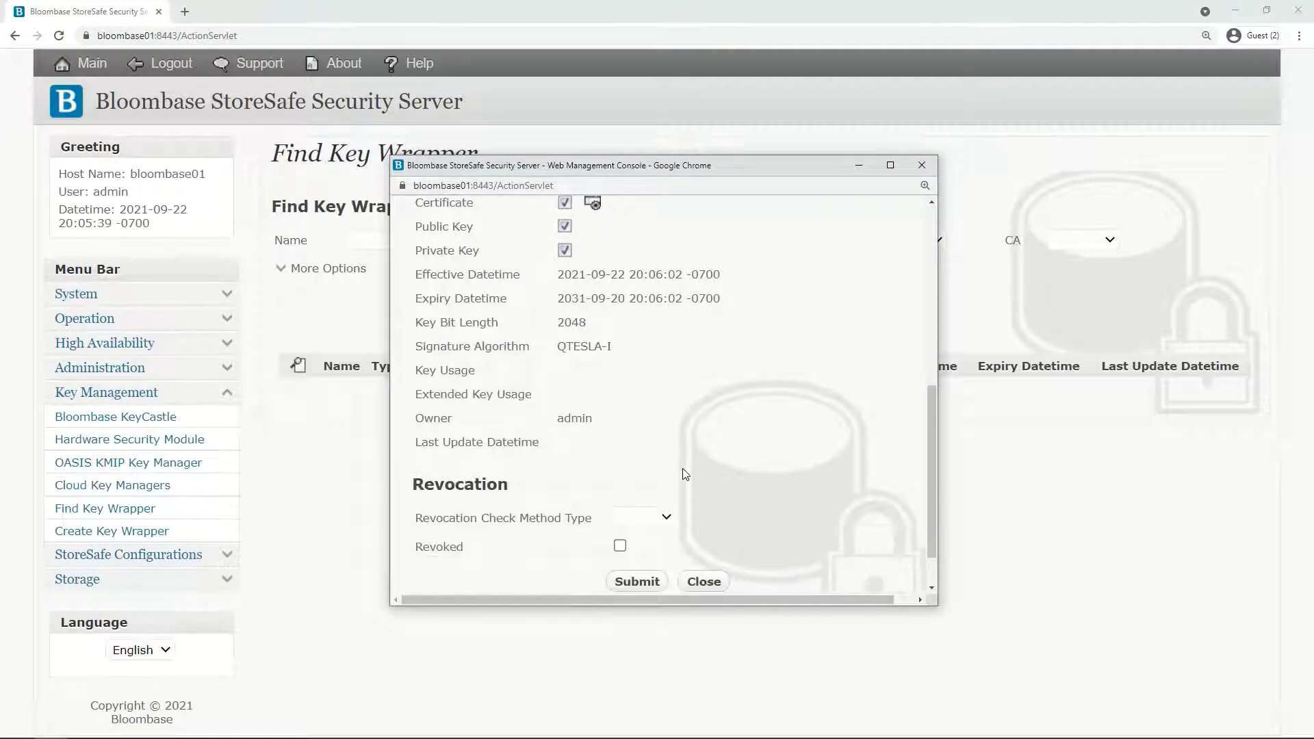
{"action": "left_click", "coordinate": [641, 531]}
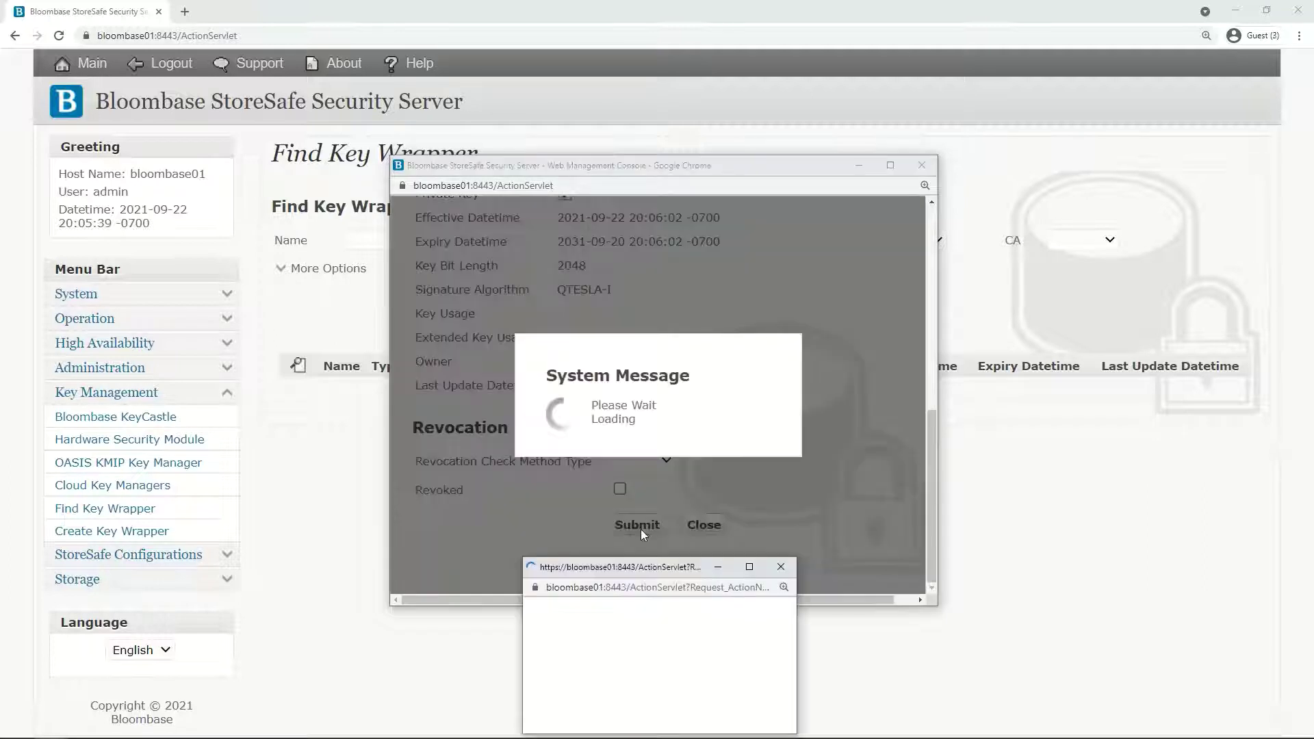
{"action": "left_click", "coordinate": [631, 684]}
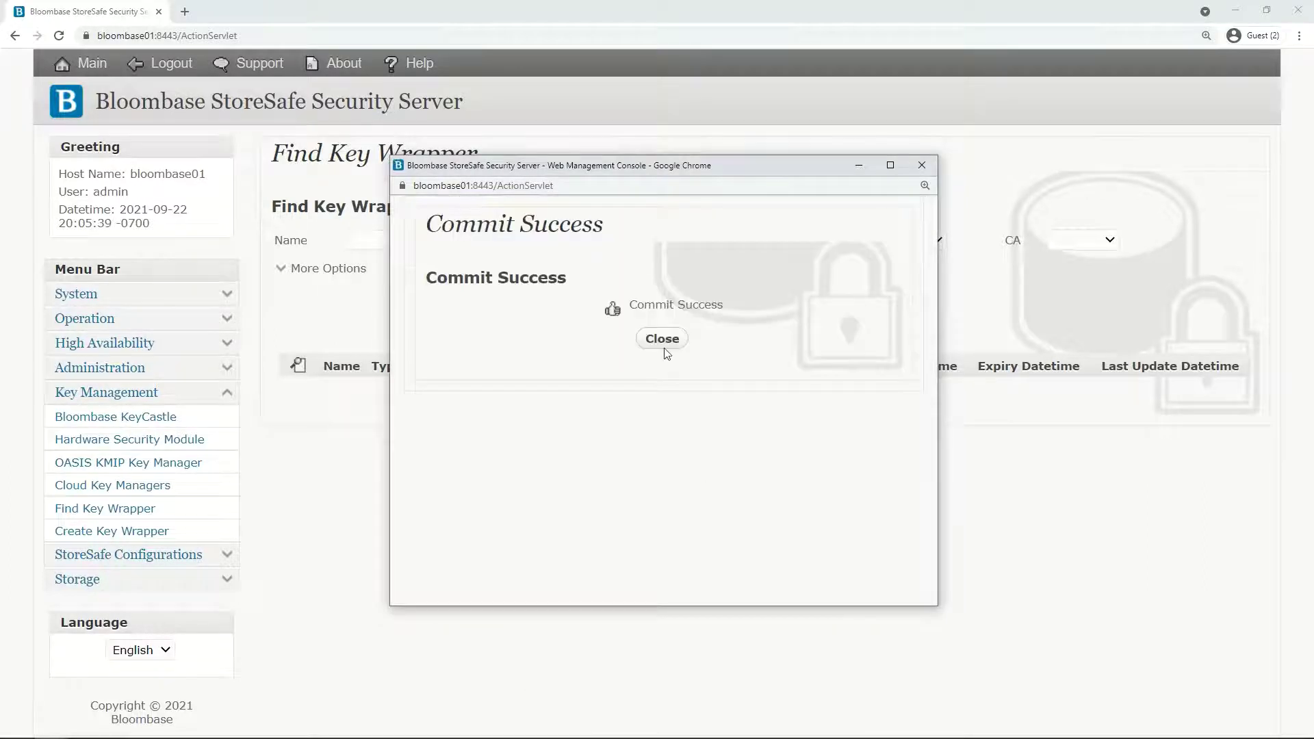
{"action": "left_click", "coordinate": [656, 338]}
Step: Refresh the key wrapper list and review the details of key01 down to its certificate chain
{"action": "left_click", "coordinate": [706, 302]}
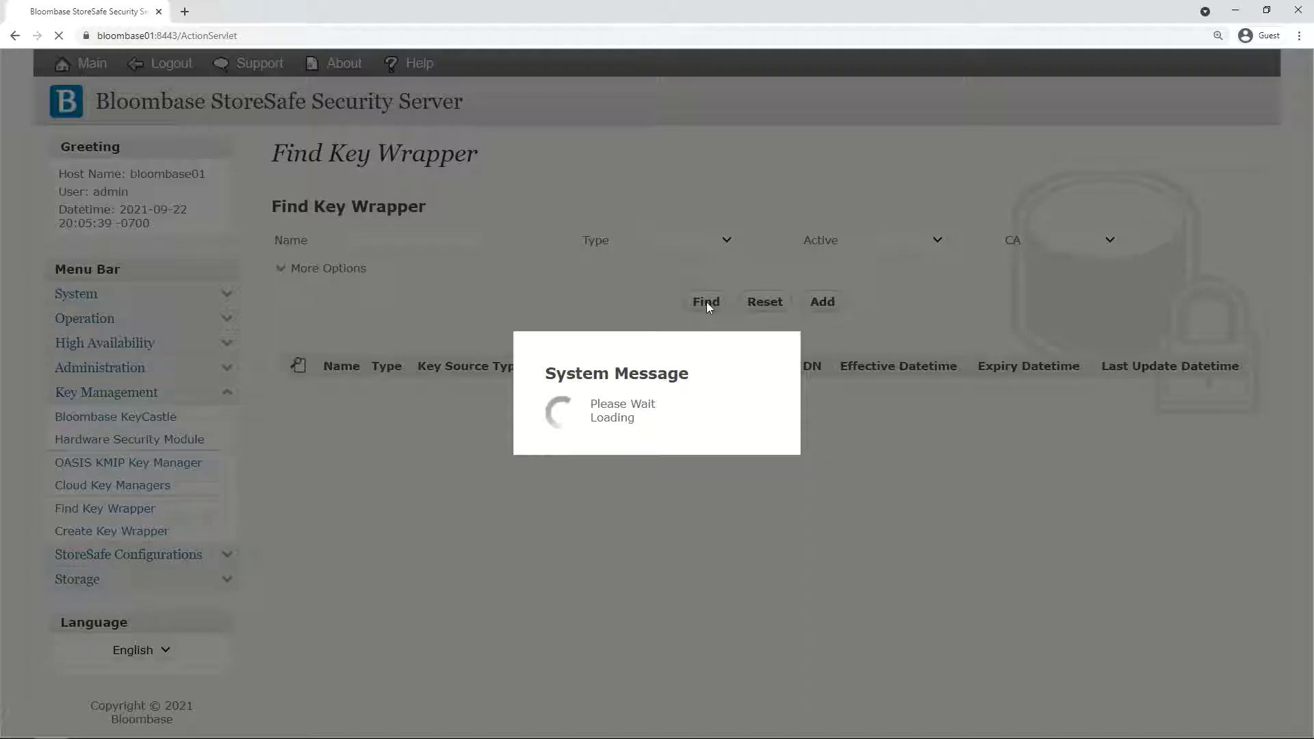
{"action": "left_click", "coordinate": [337, 412]}
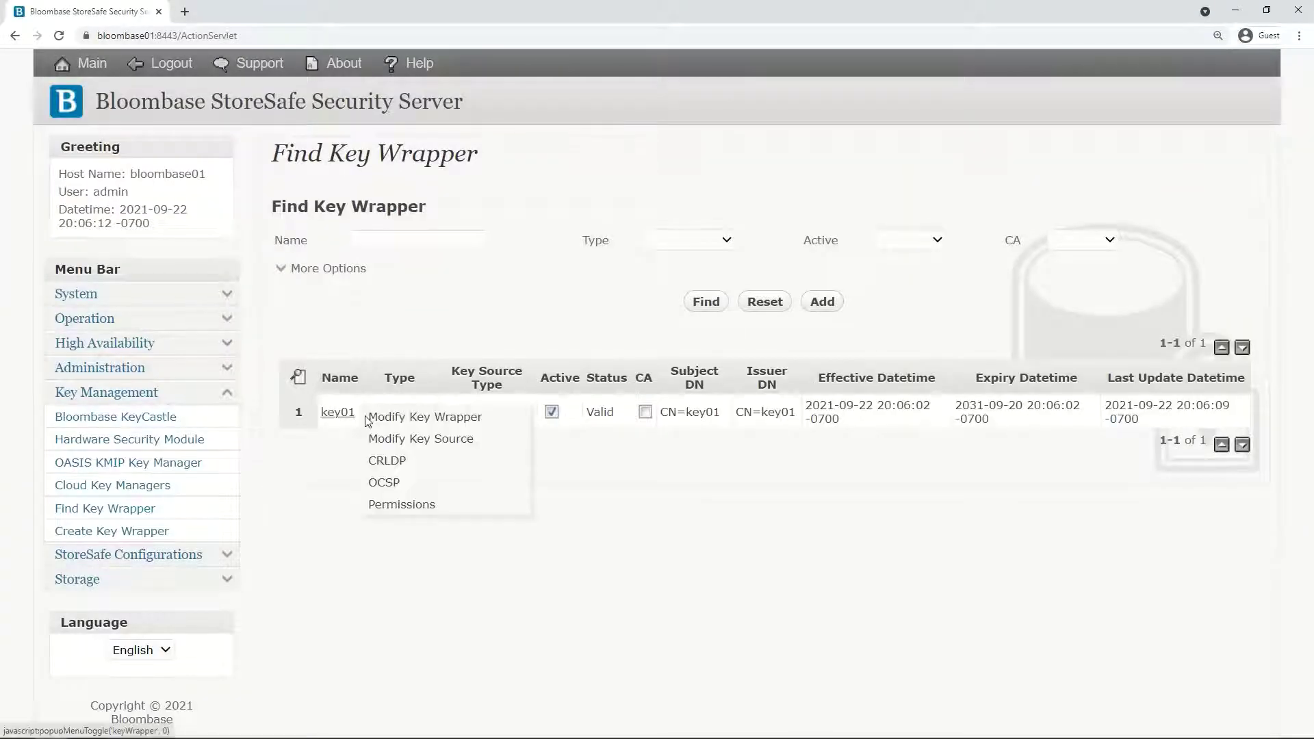
{"action": "left_click", "coordinate": [418, 419]}
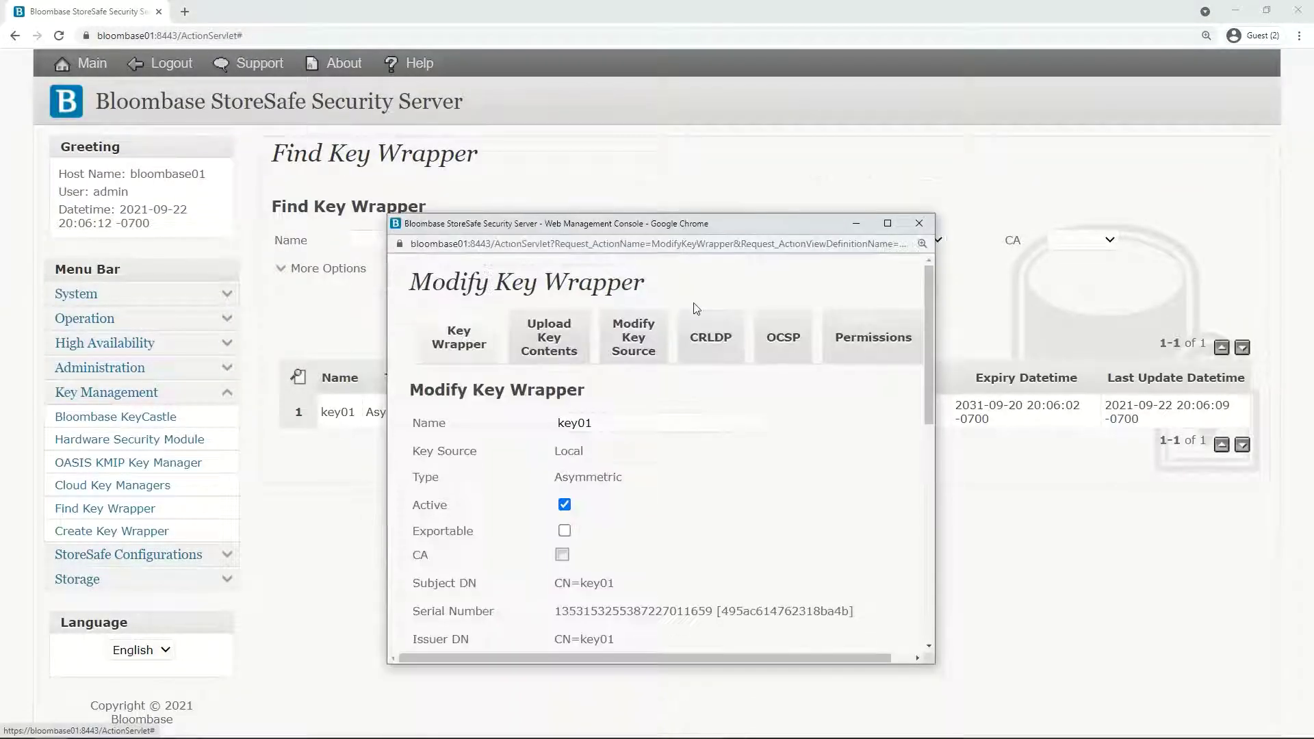
{"action": "scroll", "coordinate": [739, 475], "scroll_direction": "down", "scroll_amount": 8}
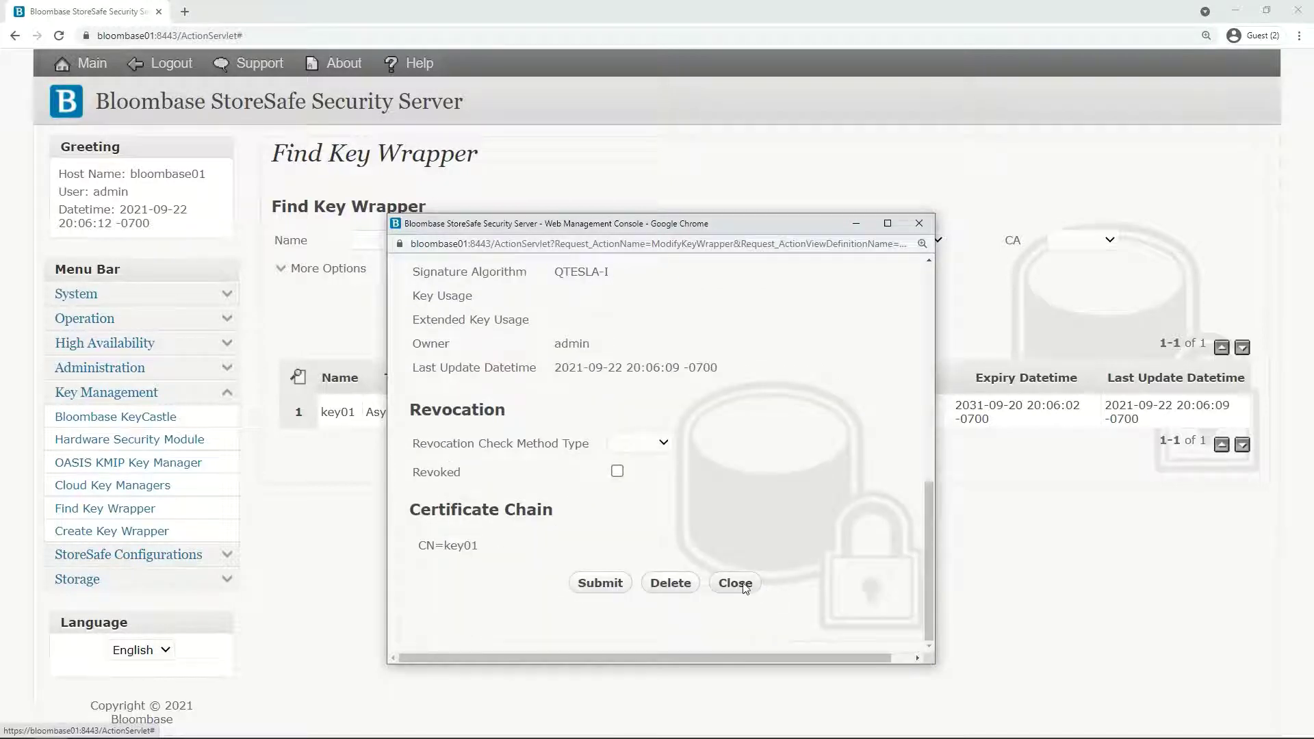
{"action": "left_click", "coordinate": [743, 585]}
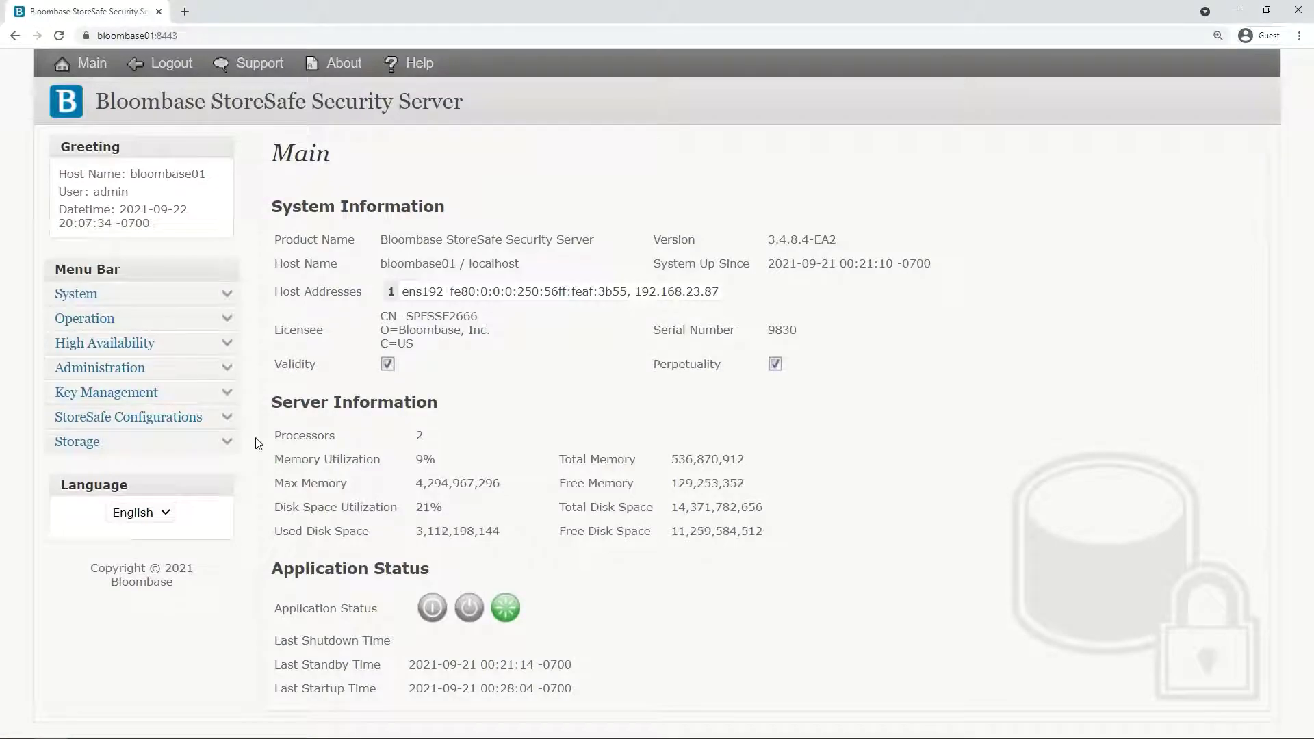
Step: List the iSCSI physical storages and check the portal host and port of the iscsi_discovery configuration
{"action": "left_click", "coordinate": [228, 442]}
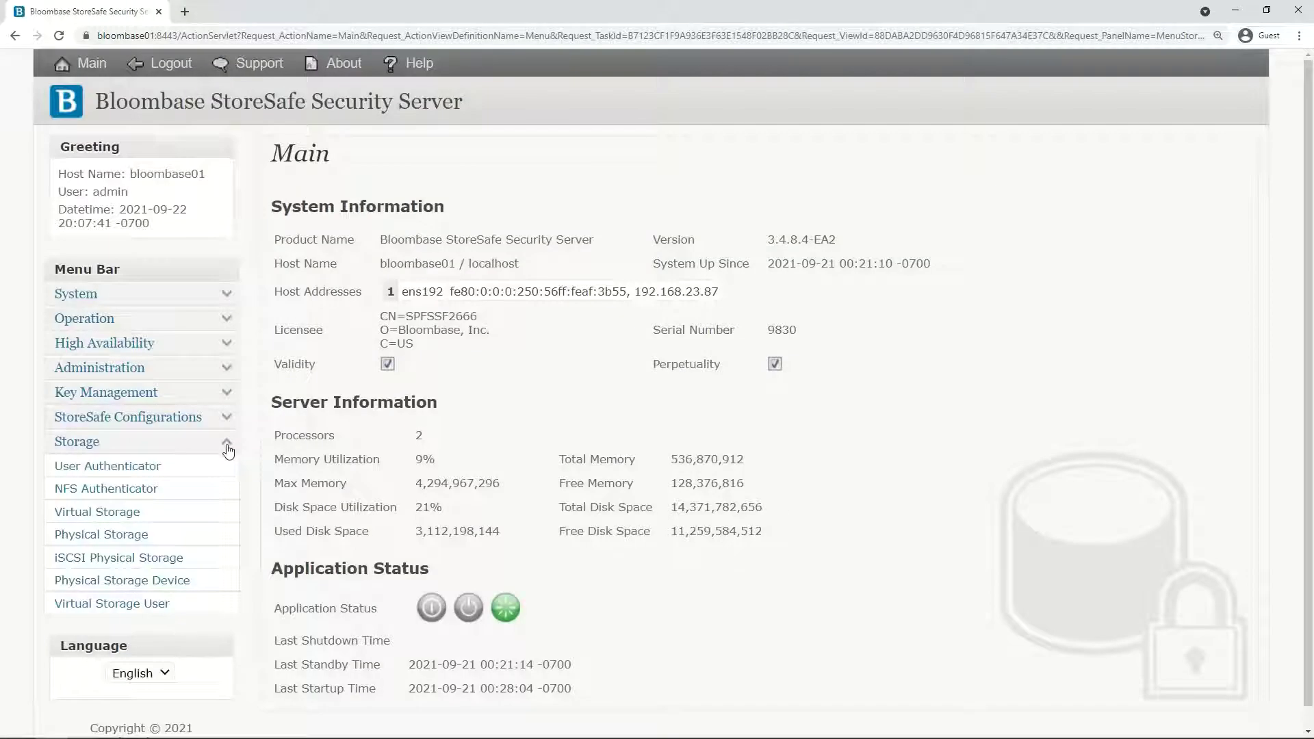
{"action": "left_click", "coordinate": [168, 560]}
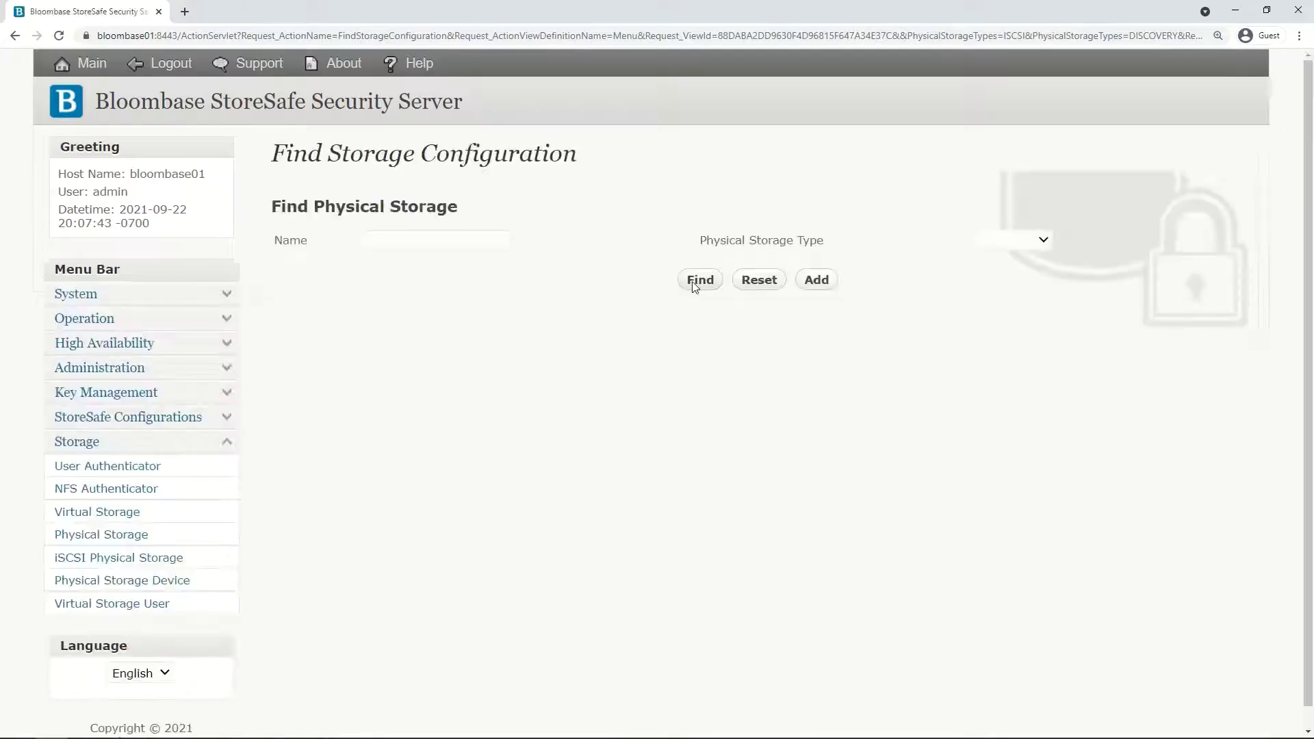
{"action": "left_click", "coordinate": [692, 281]}
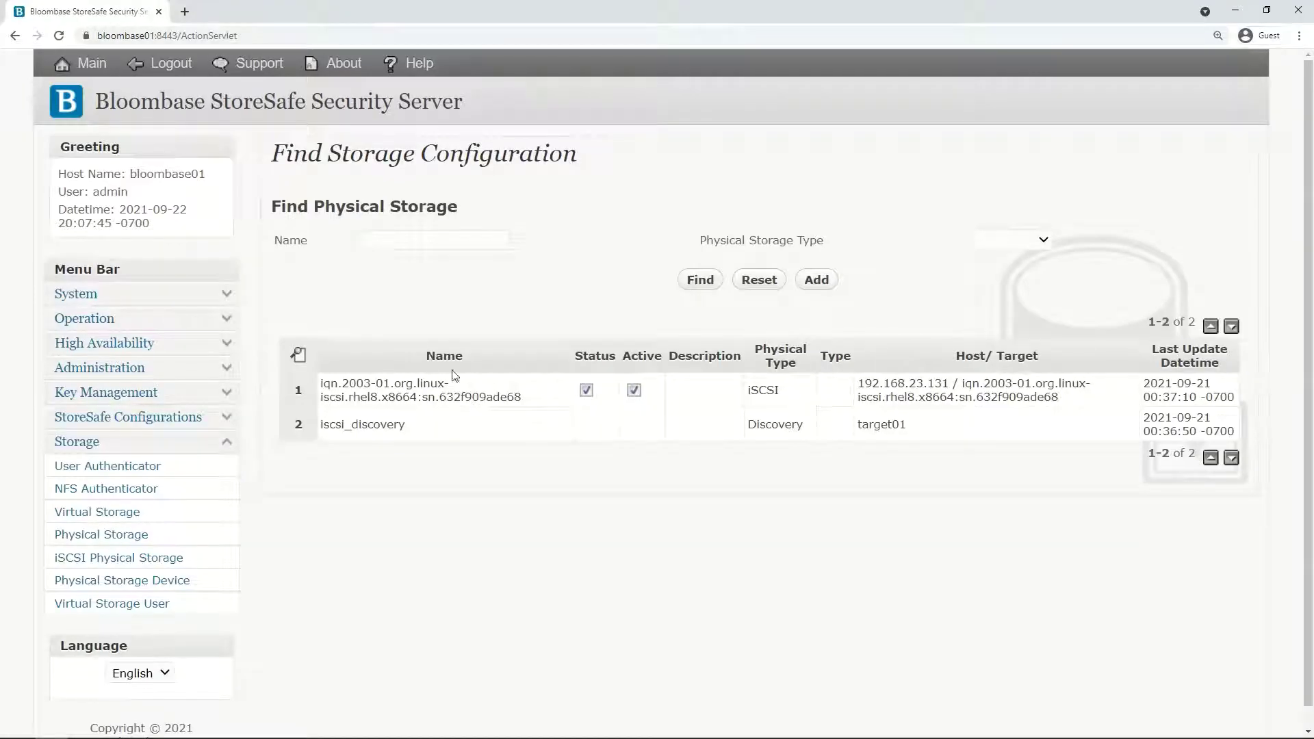
{"action": "left_click", "coordinate": [360, 425]}
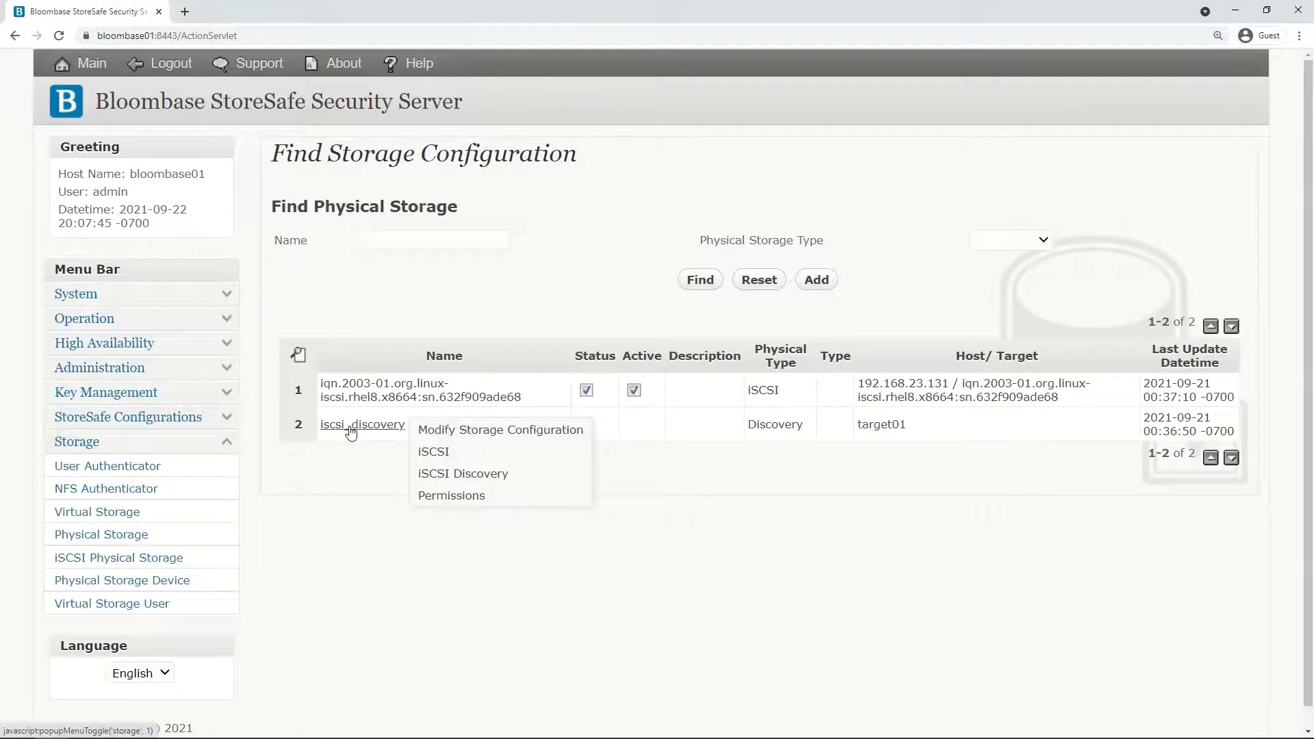
{"action": "left_click", "coordinate": [477, 431]}
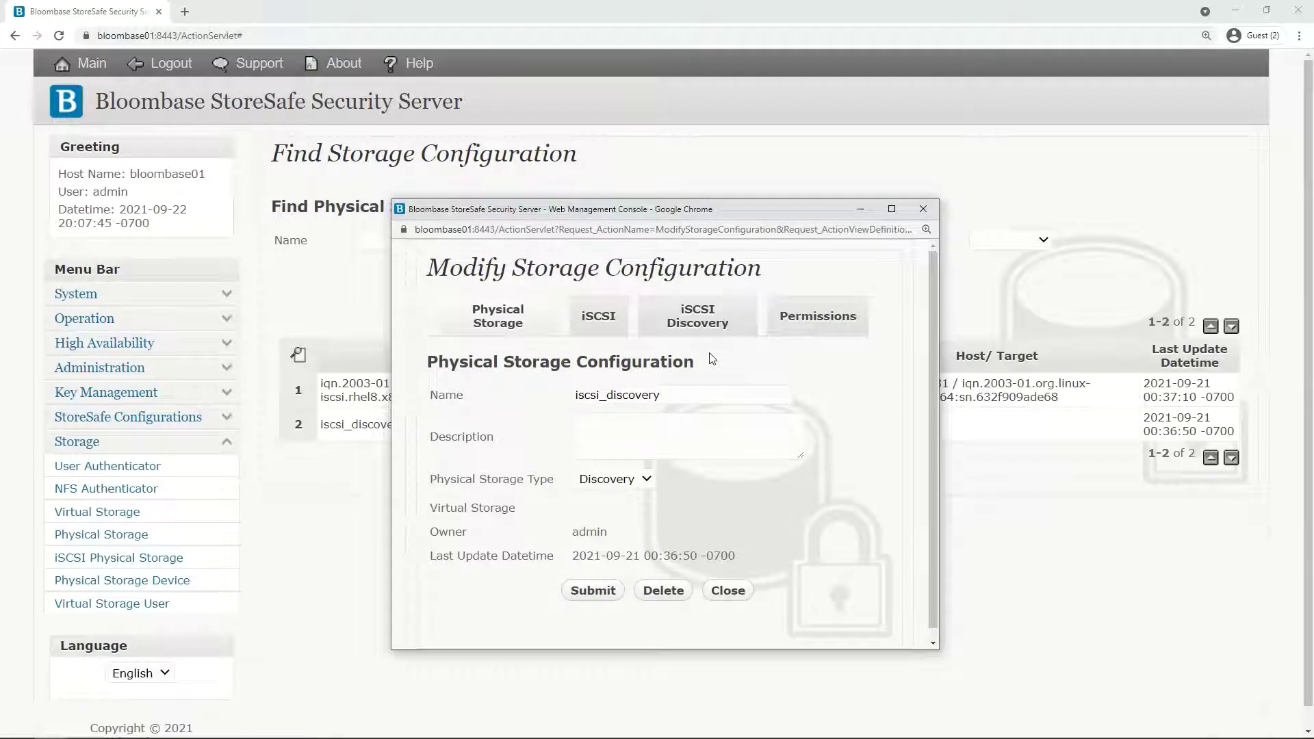
{"action": "left_click", "coordinate": [611, 316]}
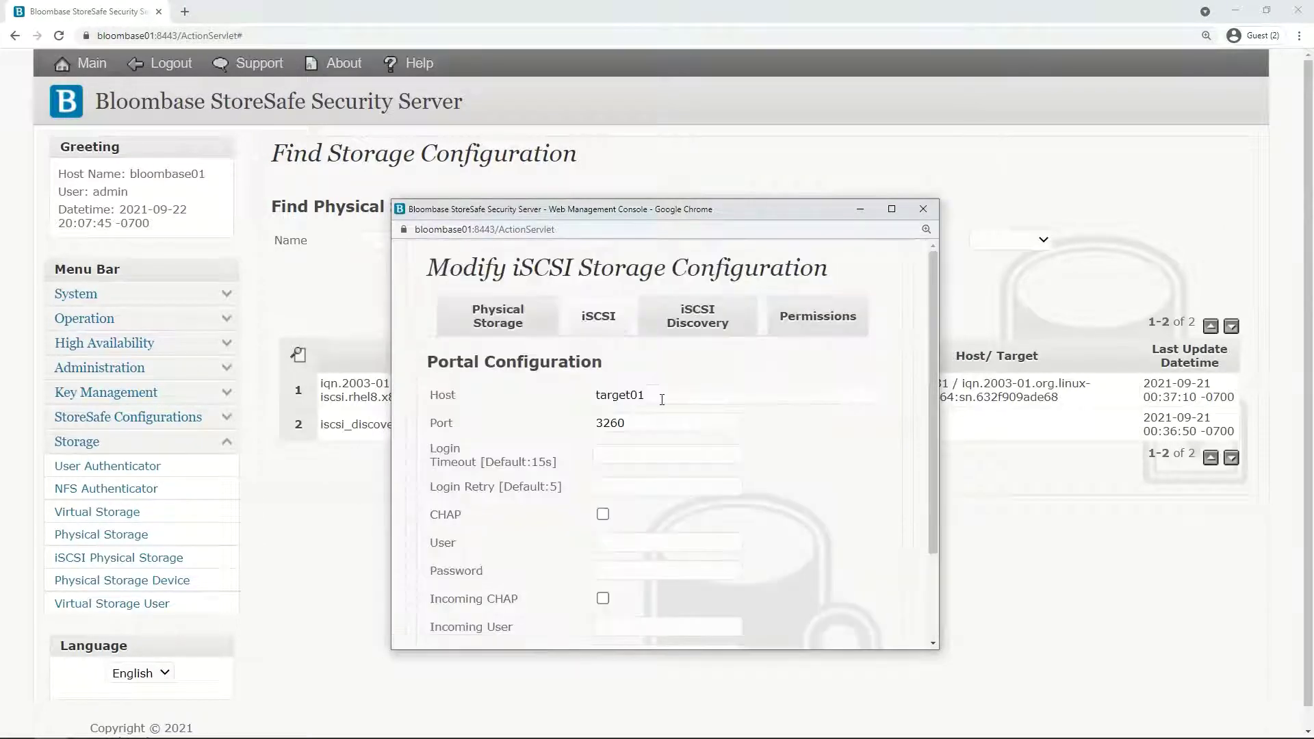
{"action": "double_click", "coordinate": [661, 395]}
Step: Run iSCSI discovery on host target01, examine the target name, and close the configuration
{"action": "left_click", "coordinate": [712, 316]}
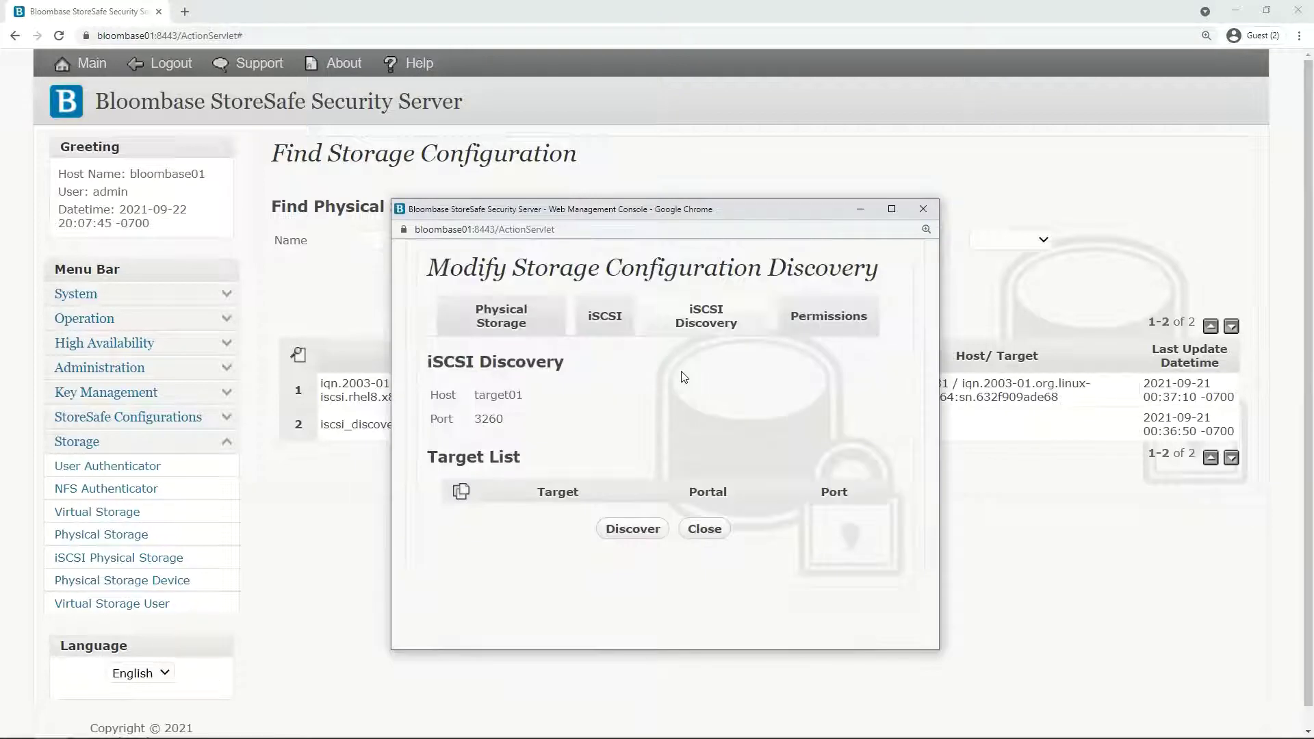
{"action": "left_click", "coordinate": [621, 529]}
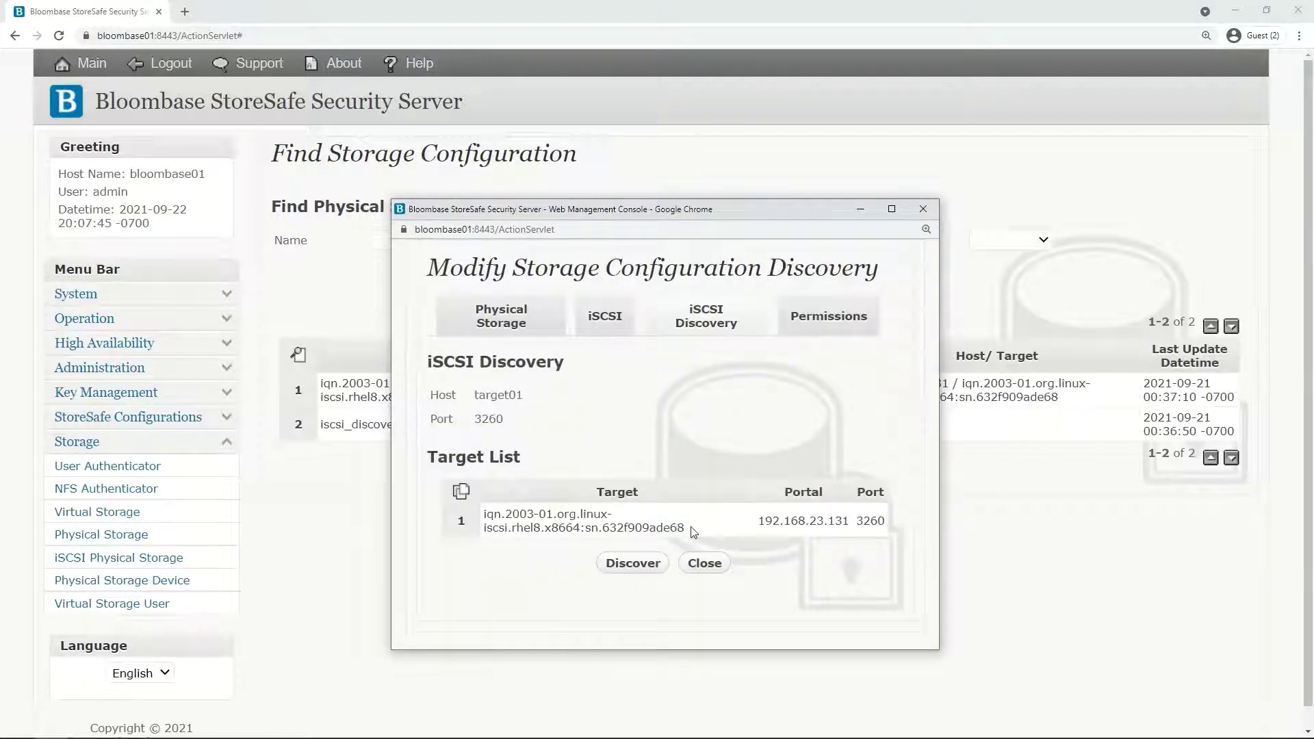
{"action": "left_click_drag", "start_coordinate": [687, 528], "coordinate": [483, 512]}
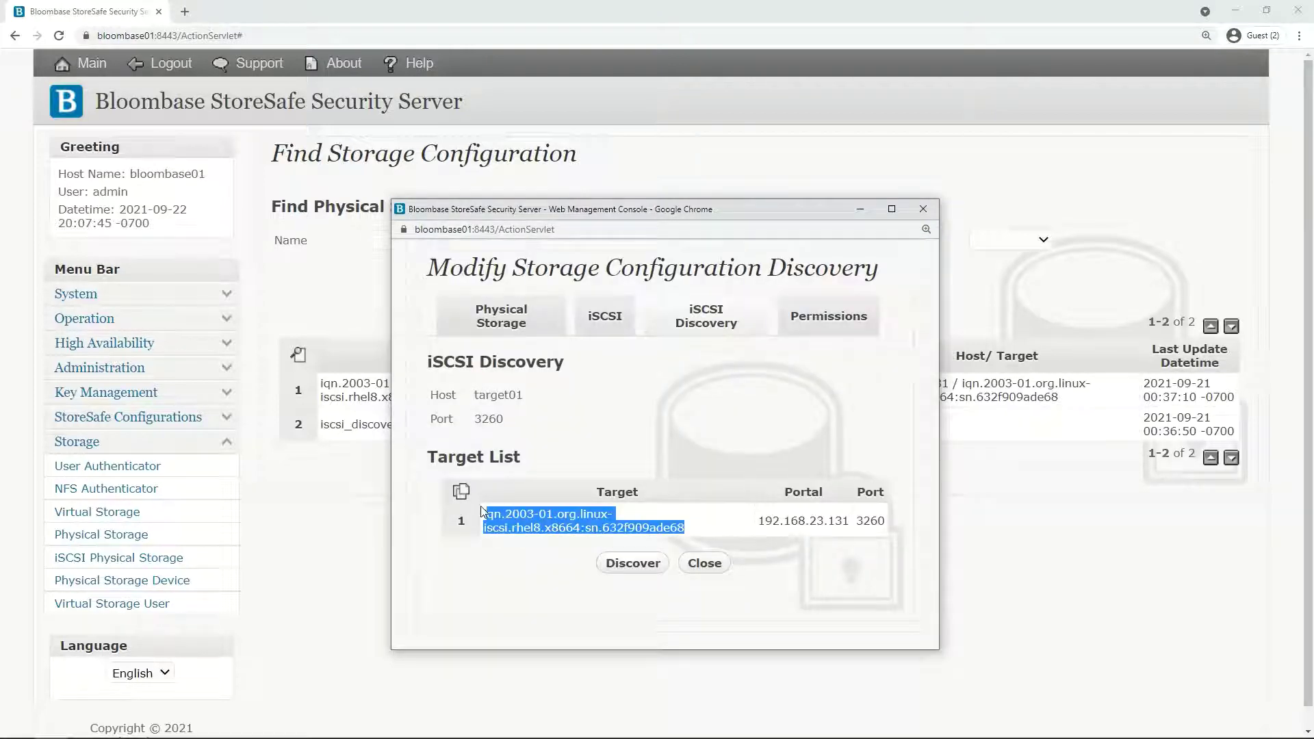
{"action": "left_click", "coordinate": [704, 563]}
Step: Review the physical storage configuration of the iSCSI-type target entry and close it without changes
{"action": "left_click", "coordinate": [516, 395]}
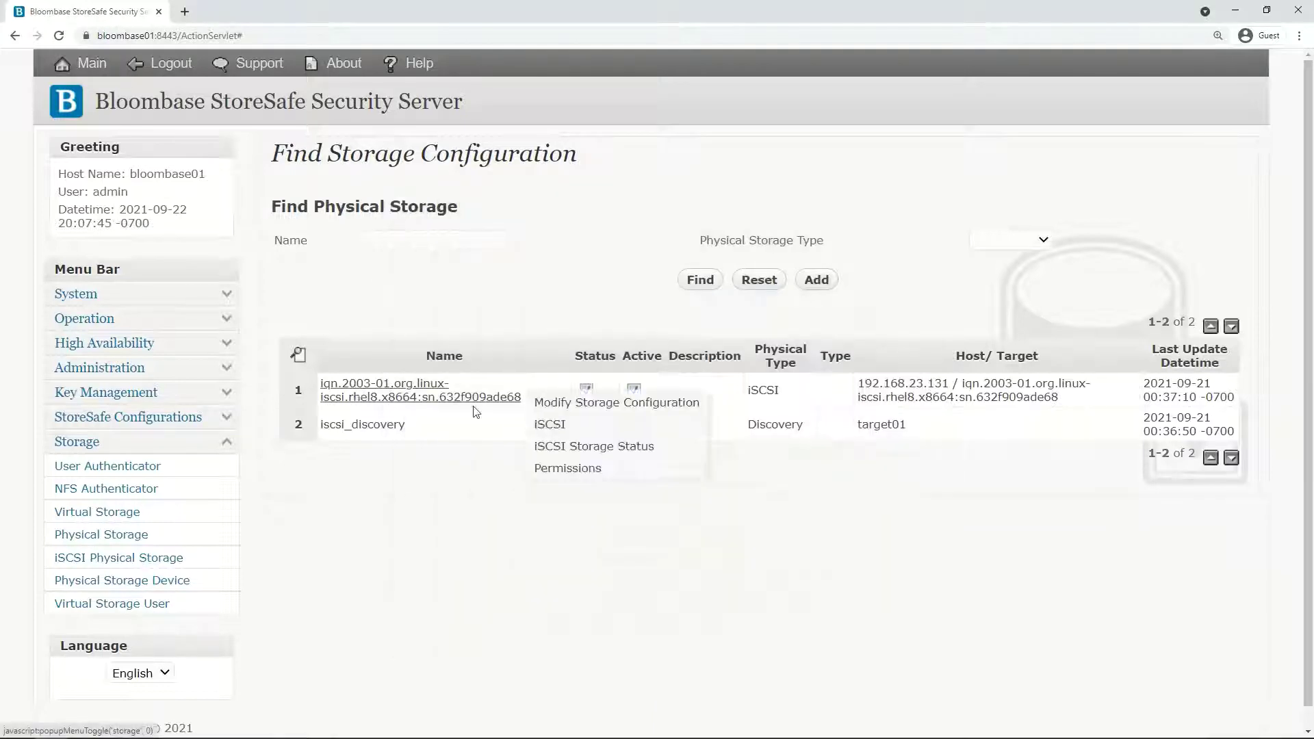
{"action": "left_click", "coordinate": [566, 403]}
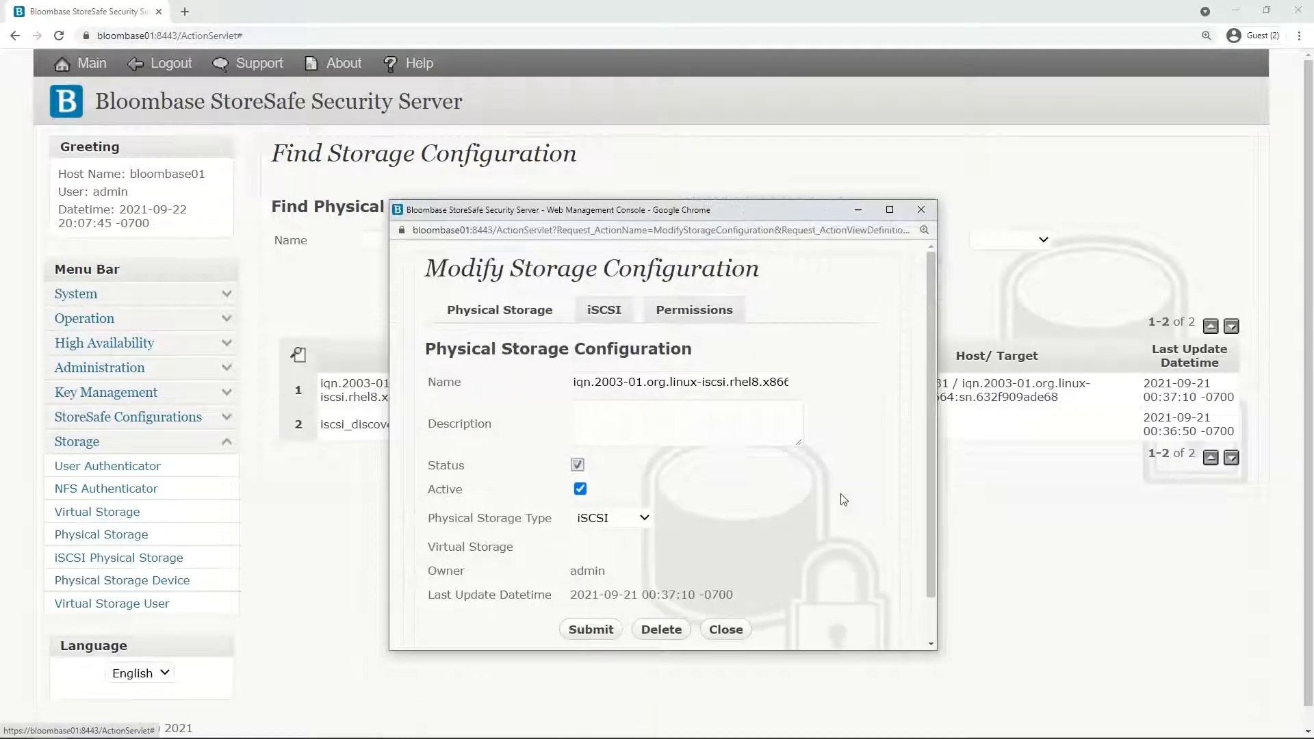
{"action": "scroll", "coordinate": [748, 570], "scroll_direction": "down", "scroll_amount": 1}
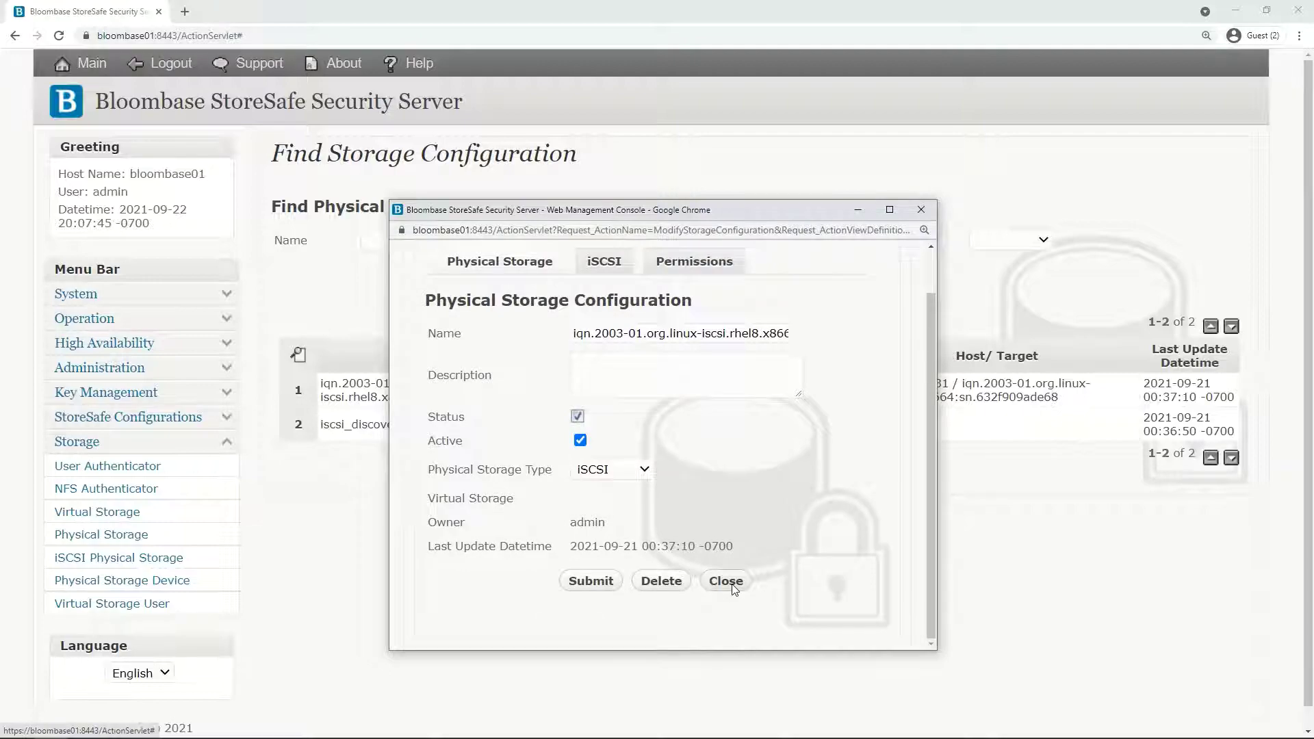
{"action": "left_click", "coordinate": [725, 581]}
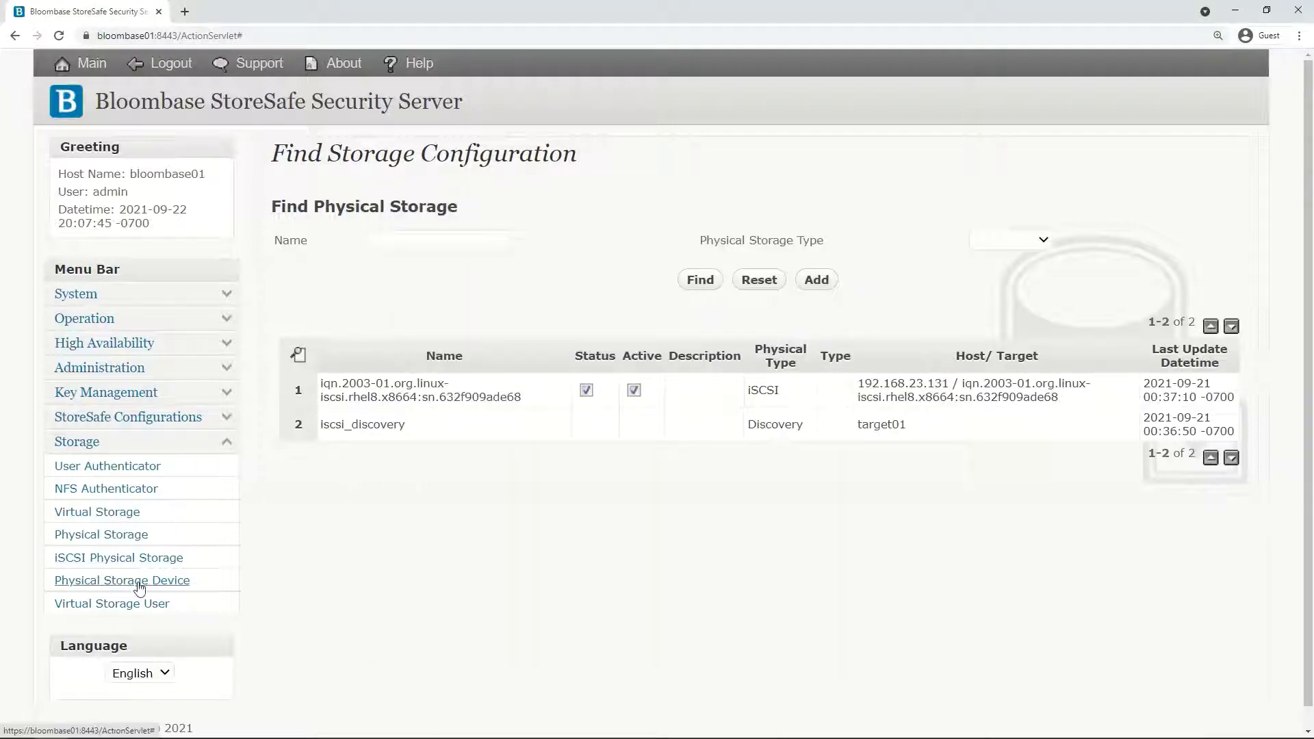
Step: List the physical storage devices grouped with multipath and examine the disk's UUID
{"action": "left_click", "coordinate": [139, 587]}
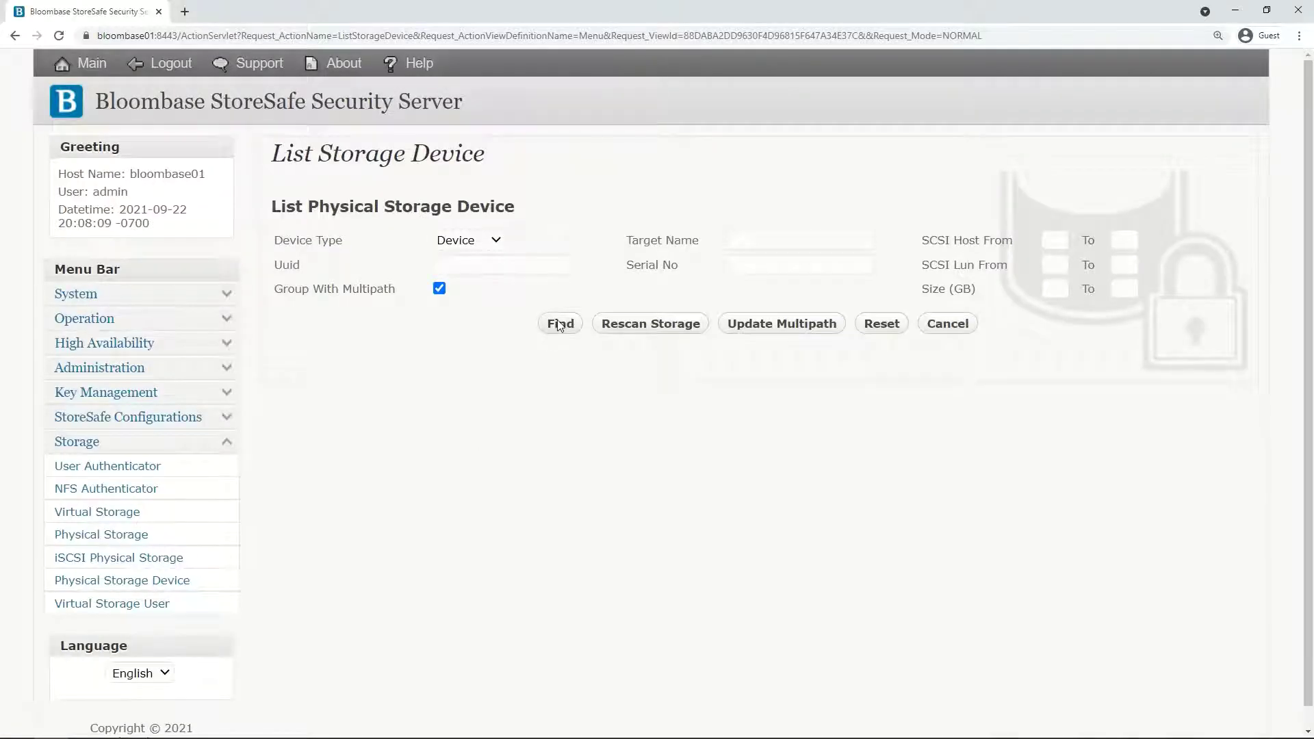
{"action": "left_click", "coordinate": [560, 325]}
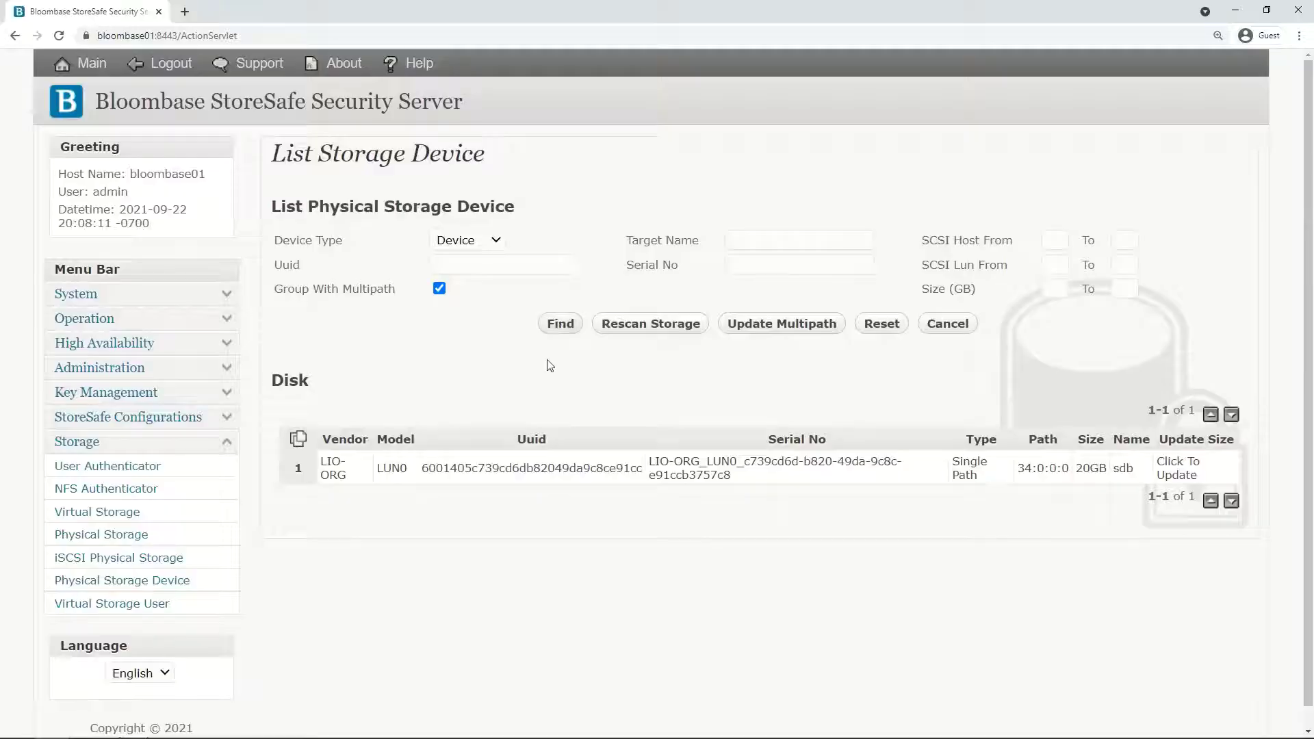
{"action": "left_click_drag", "start_coordinate": [420, 468], "coordinate": [645, 469]}
{"action": "left_click", "coordinate": [476, 535]}
Step: Find the physical storages, open the iscsi01 configuration, and check its physical storage type and Block I/O setting
{"action": "left_click", "coordinate": [131, 535]}
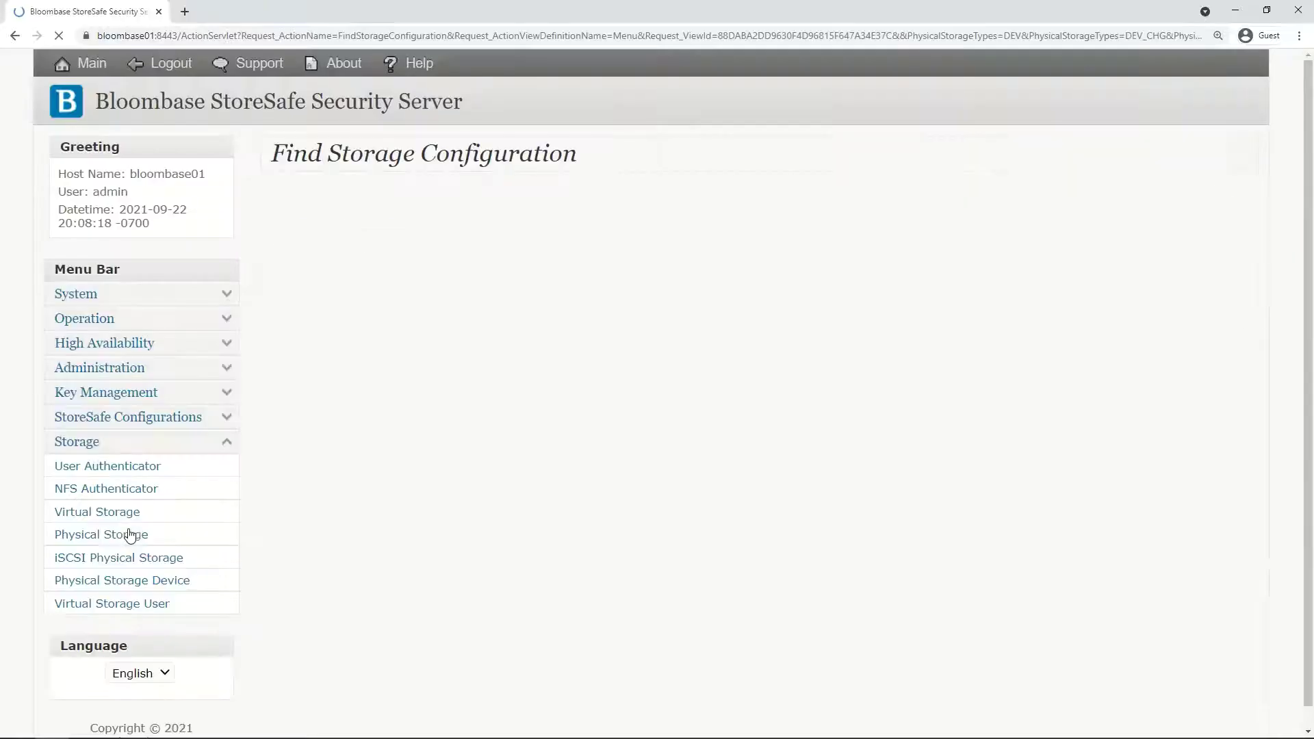
{"action": "left_click", "coordinate": [694, 281]}
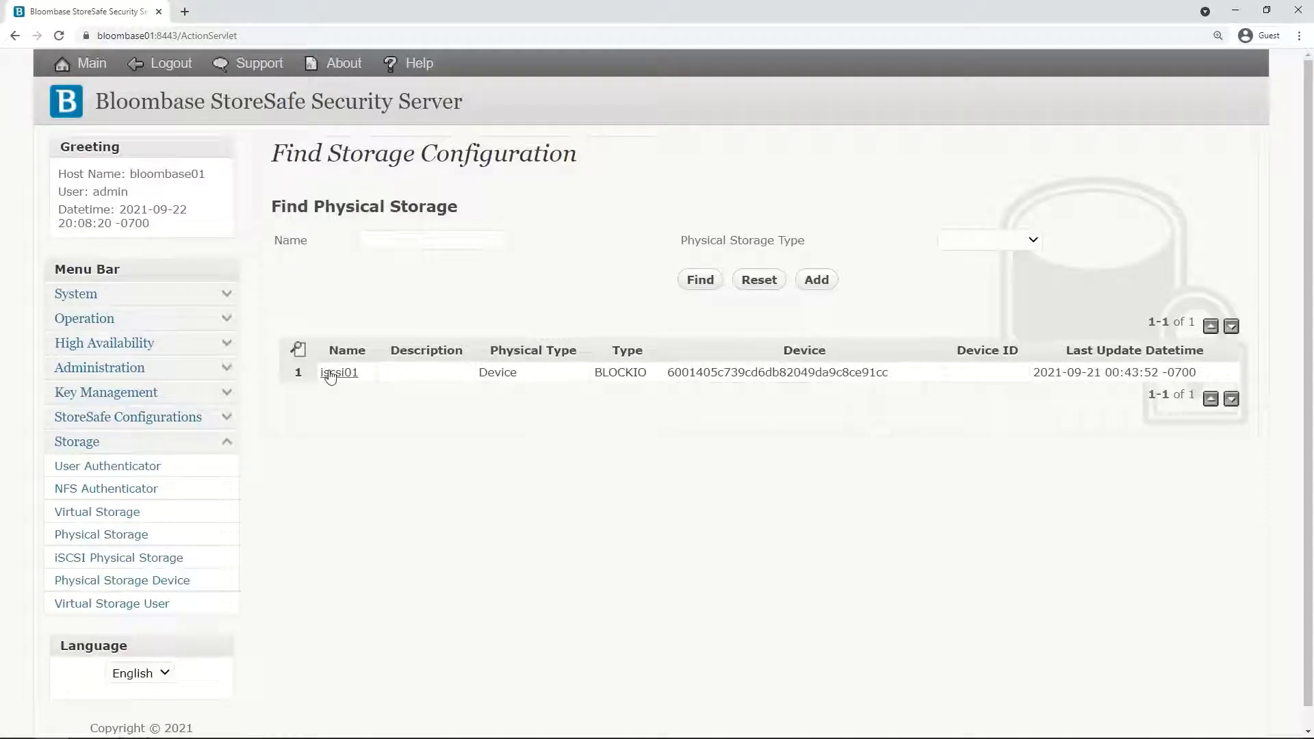
{"action": "left_click", "coordinate": [343, 375]}
{"action": "left_click", "coordinate": [448, 377]}
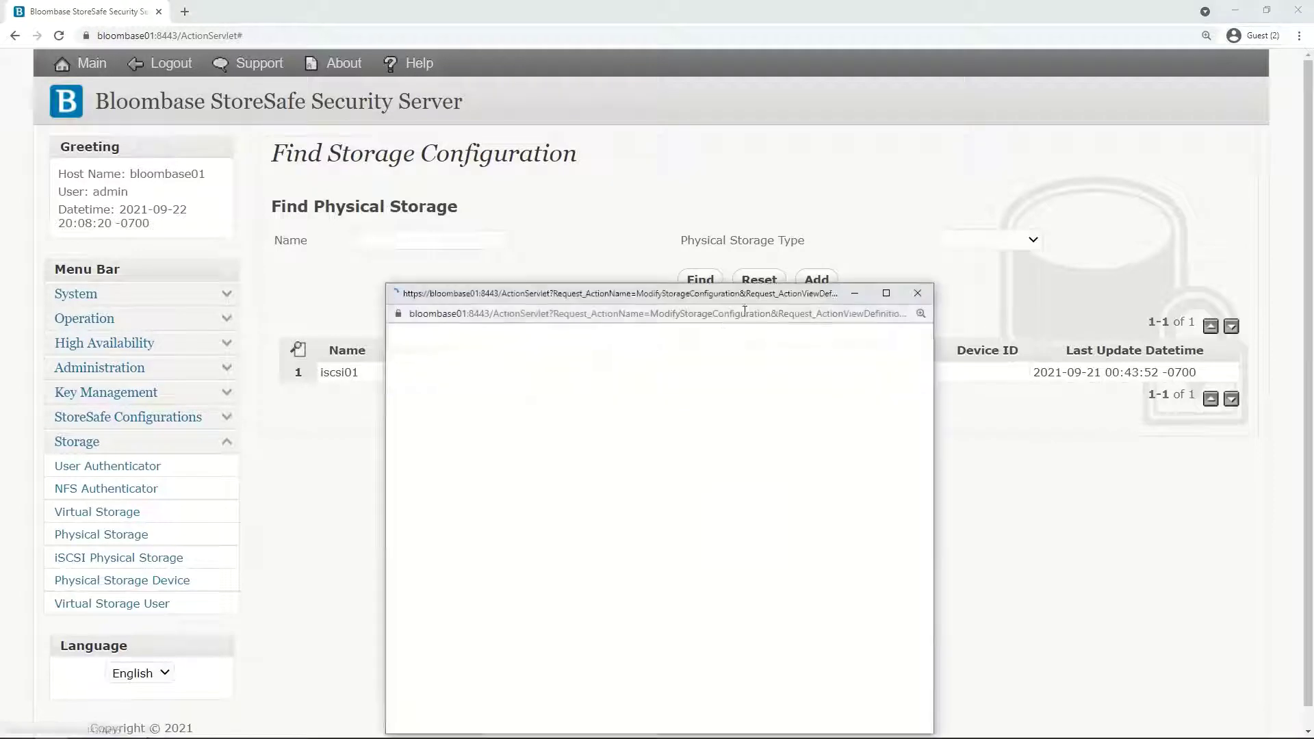
{"action": "left_click_drag", "start_coordinate": [753, 294], "coordinate": [760, 202]}
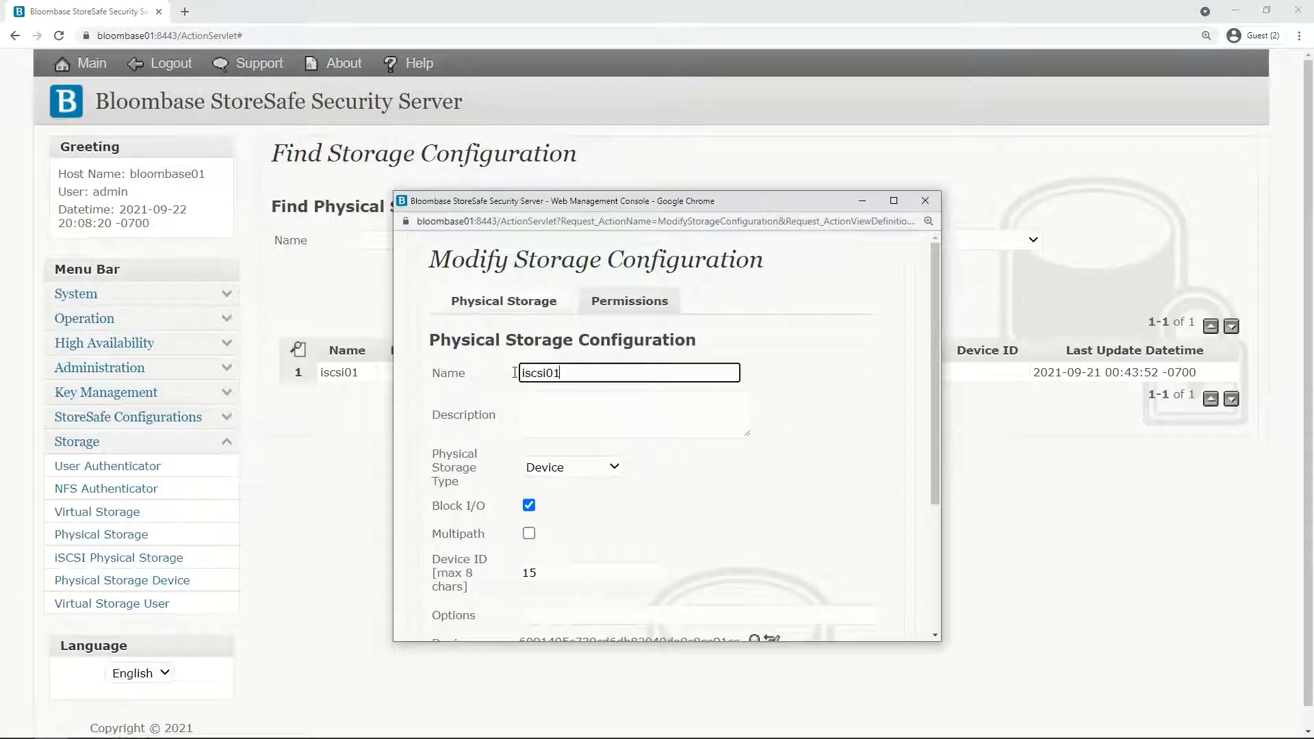
{"action": "left_click", "coordinate": [597, 470]}
{"action": "left_click", "coordinate": [528, 496]}
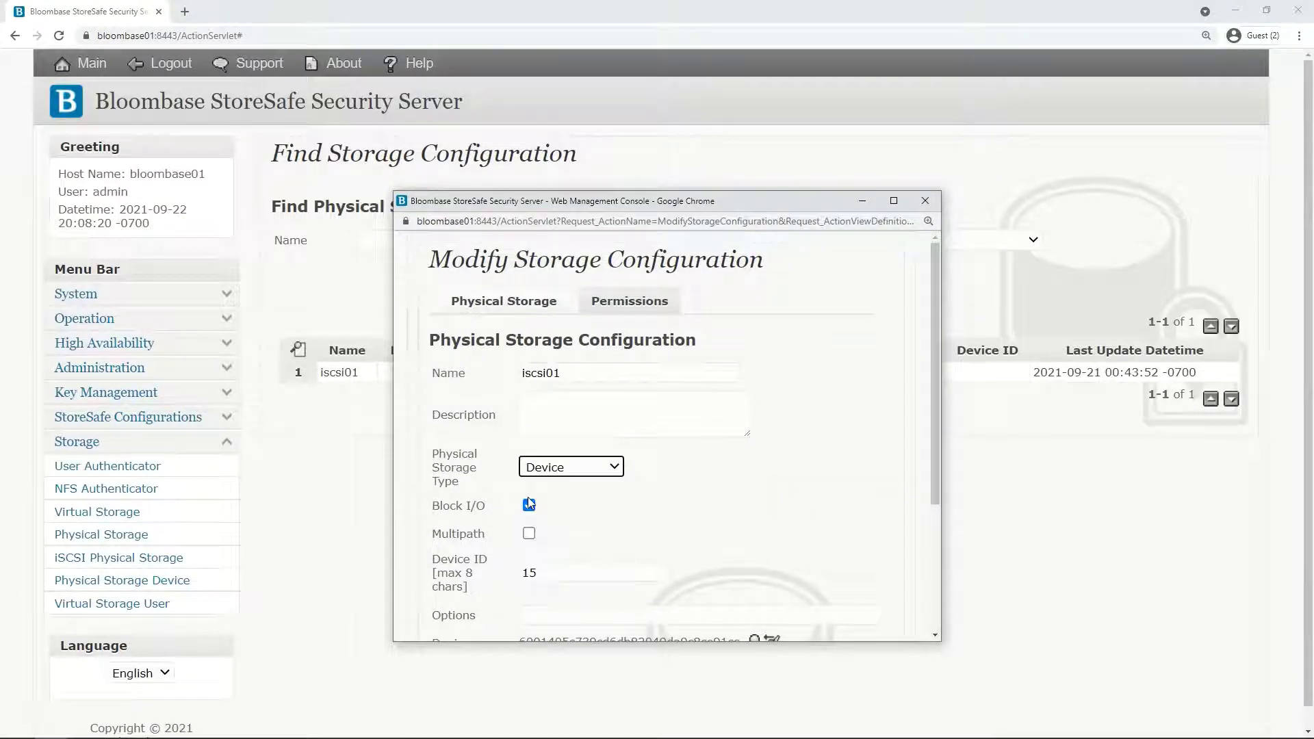
{"action": "left_click_drag", "start_coordinate": [487, 509], "coordinate": [440, 511]}
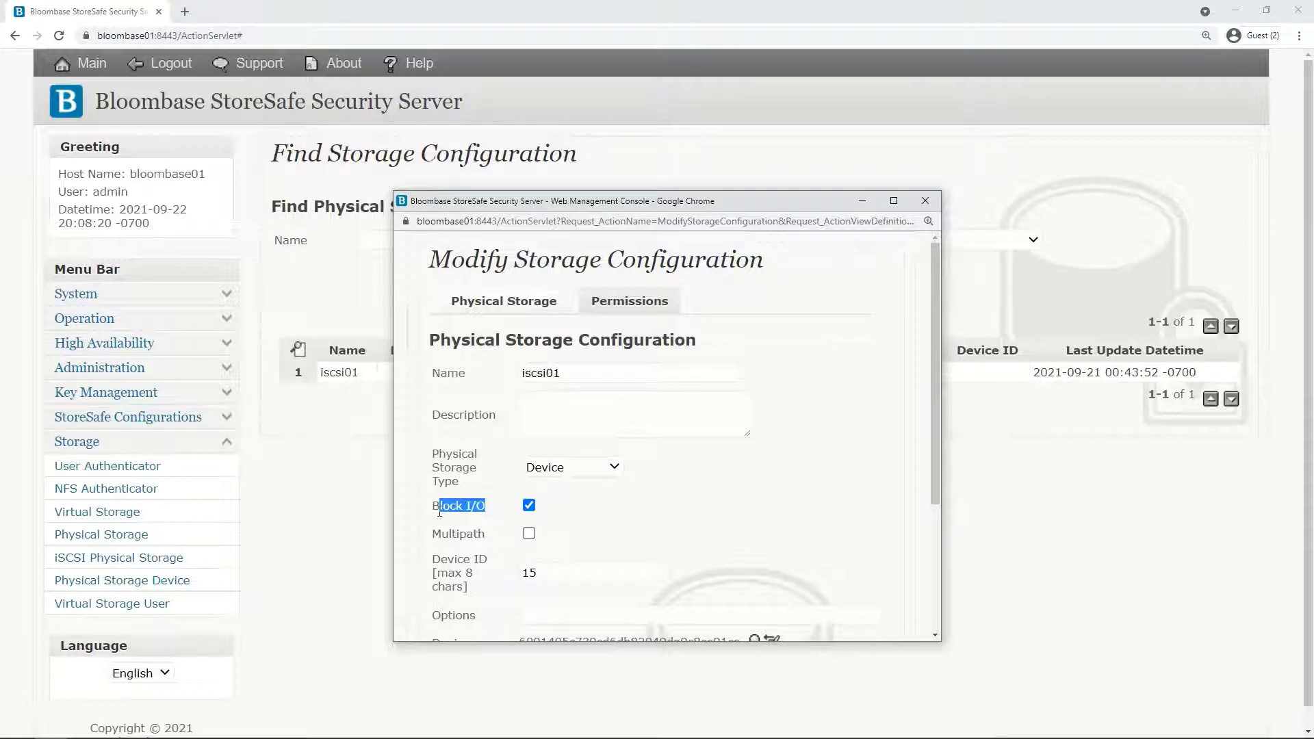
{"action": "left_click", "coordinate": [633, 532]}
{"action": "scroll", "coordinate": [643, 531], "scroll_direction": "down", "scroll_amount": 3}
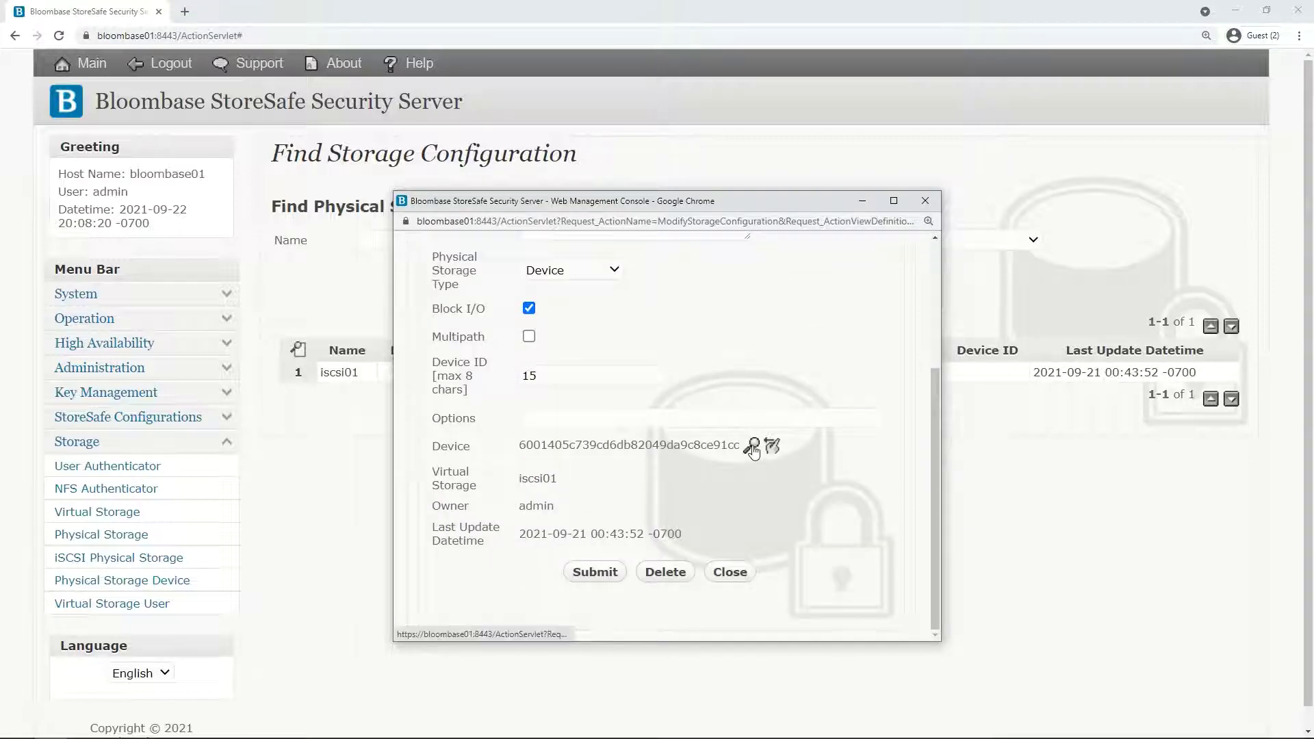
Step: Find the LIO-ORG LUN0 disk, pick it as the iscsi01 device, and close the configuration without submitting
{"action": "left_click", "coordinate": [753, 446]}
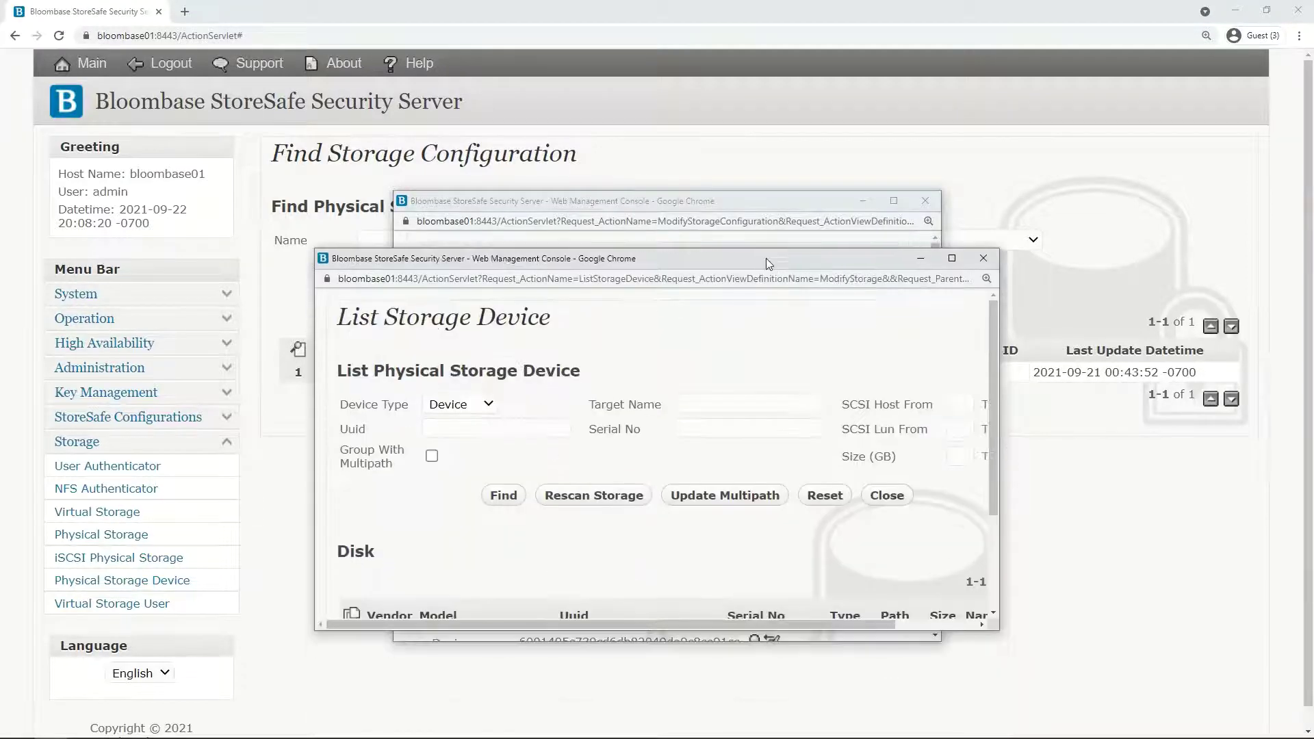
{"action": "left_click", "coordinate": [503, 495]}
{"action": "scroll", "coordinate": [600, 525], "scroll_direction": "down", "scroll_amount": 2}
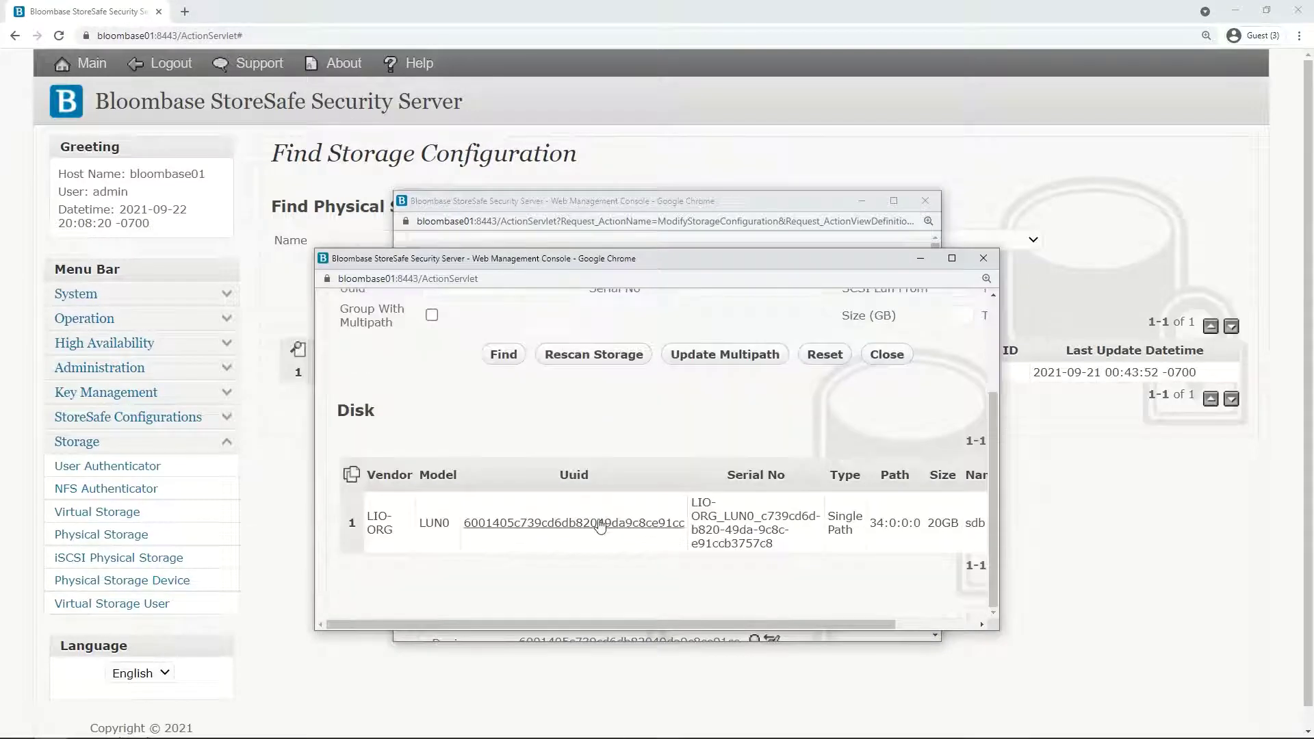
{"action": "left_click", "coordinate": [600, 524]}
{"action": "scroll", "coordinate": [640, 510], "scroll_direction": "down", "scroll_amount": 3}
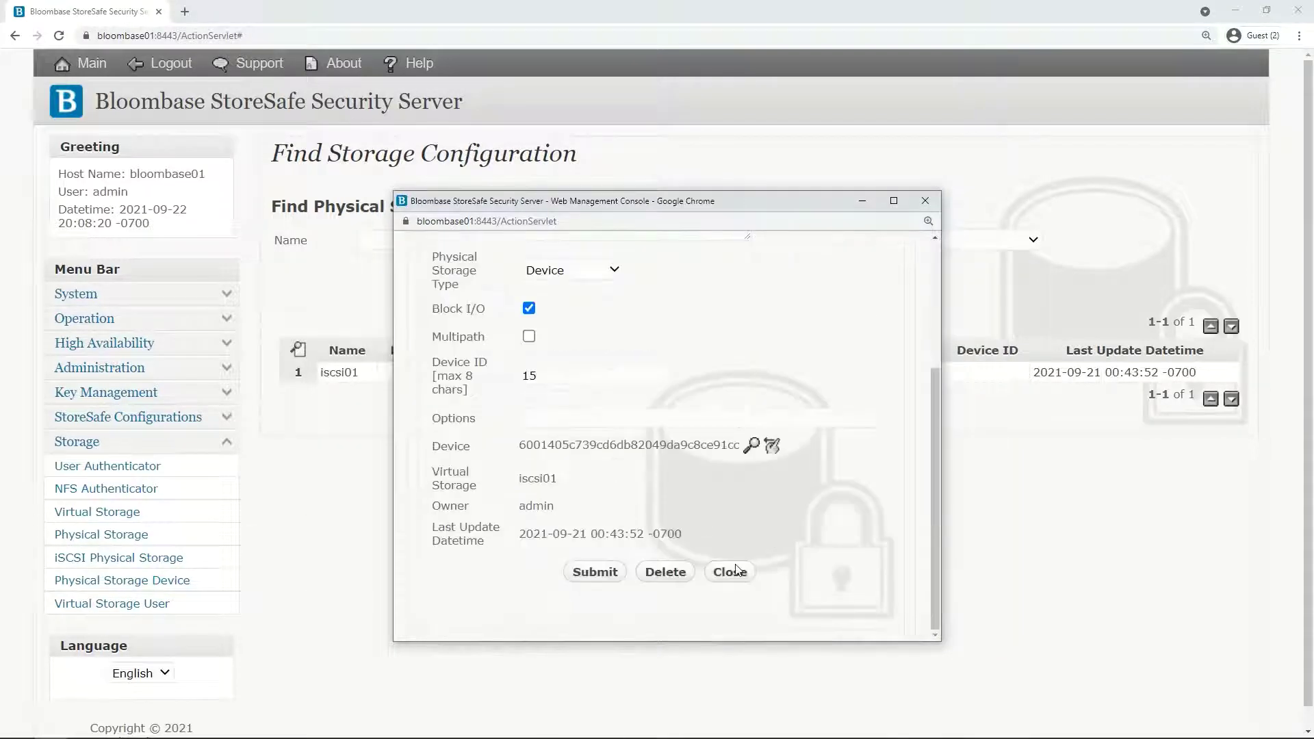
{"action": "left_click", "coordinate": [728, 572]}
Step: List the virtual storages, open iscsi01 for modification, and check its name and mode
{"action": "left_click", "coordinate": [133, 520]}
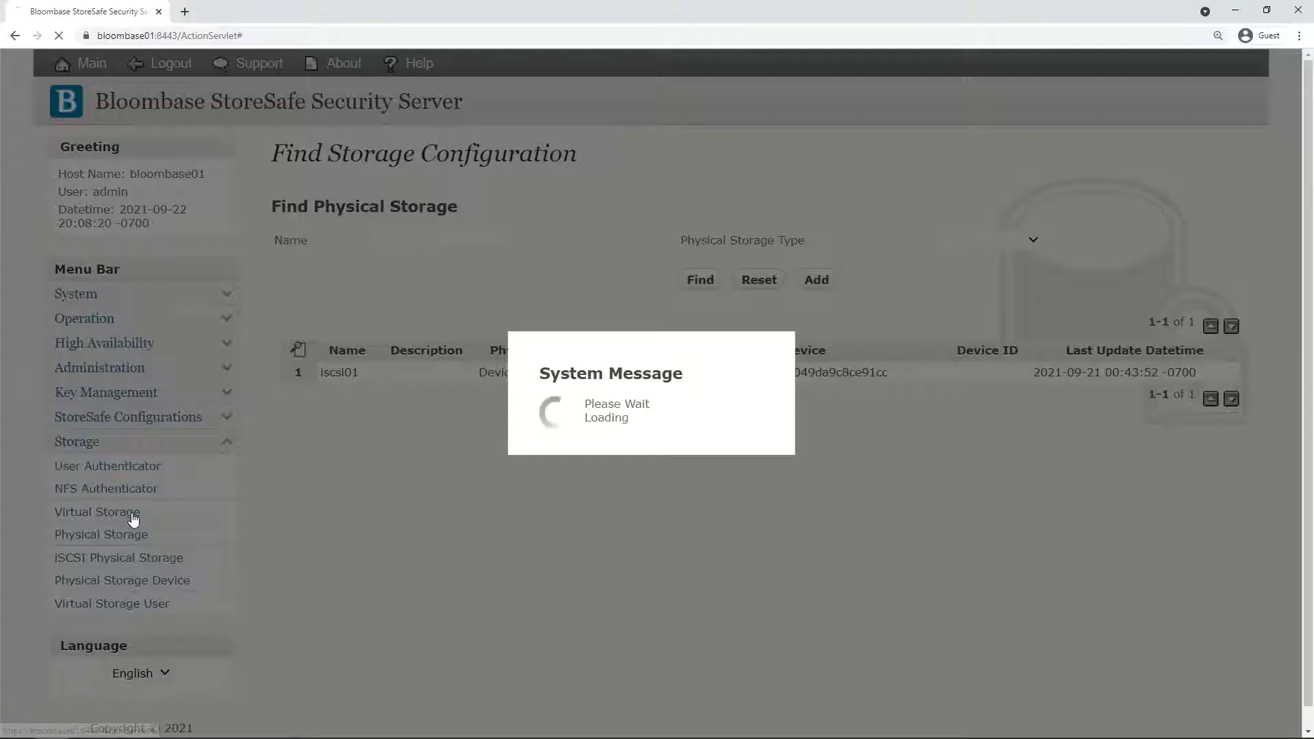
{"action": "left_click", "coordinate": [698, 302]}
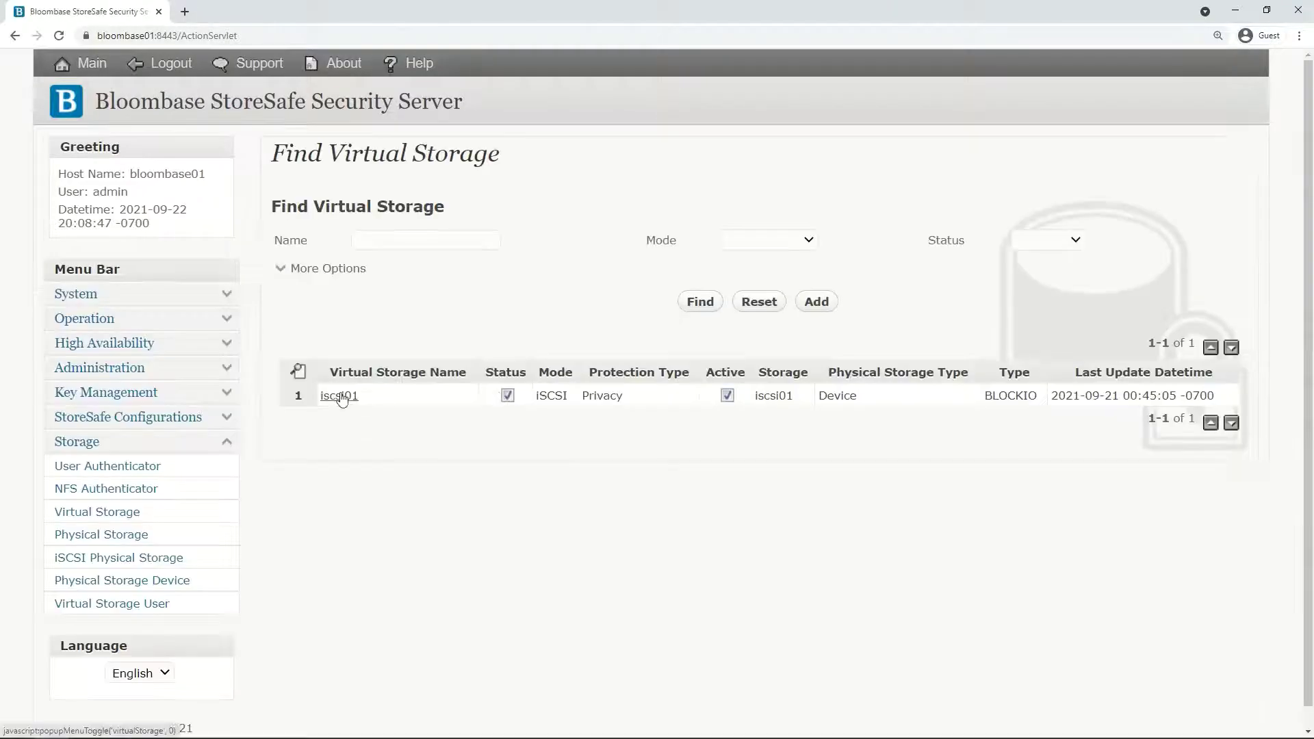
{"action": "left_click", "coordinate": [340, 395]}
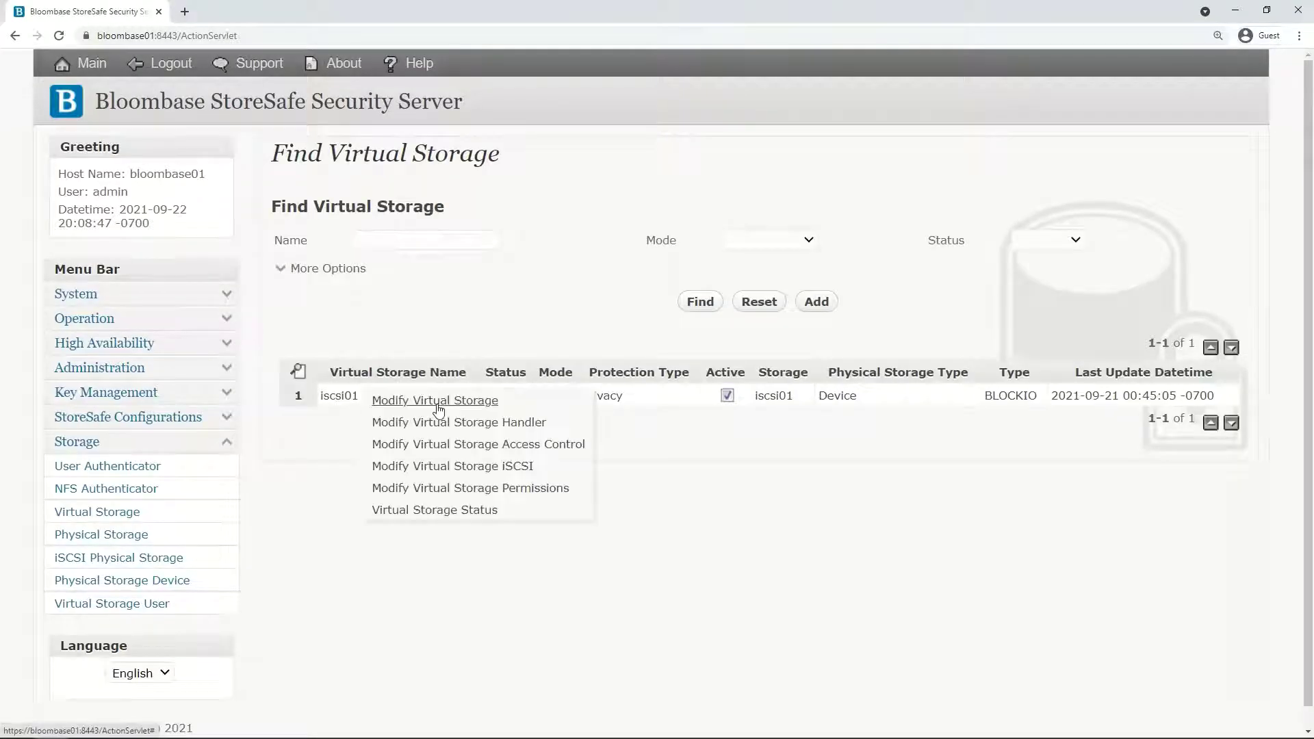
{"action": "left_click", "coordinate": [436, 400]}
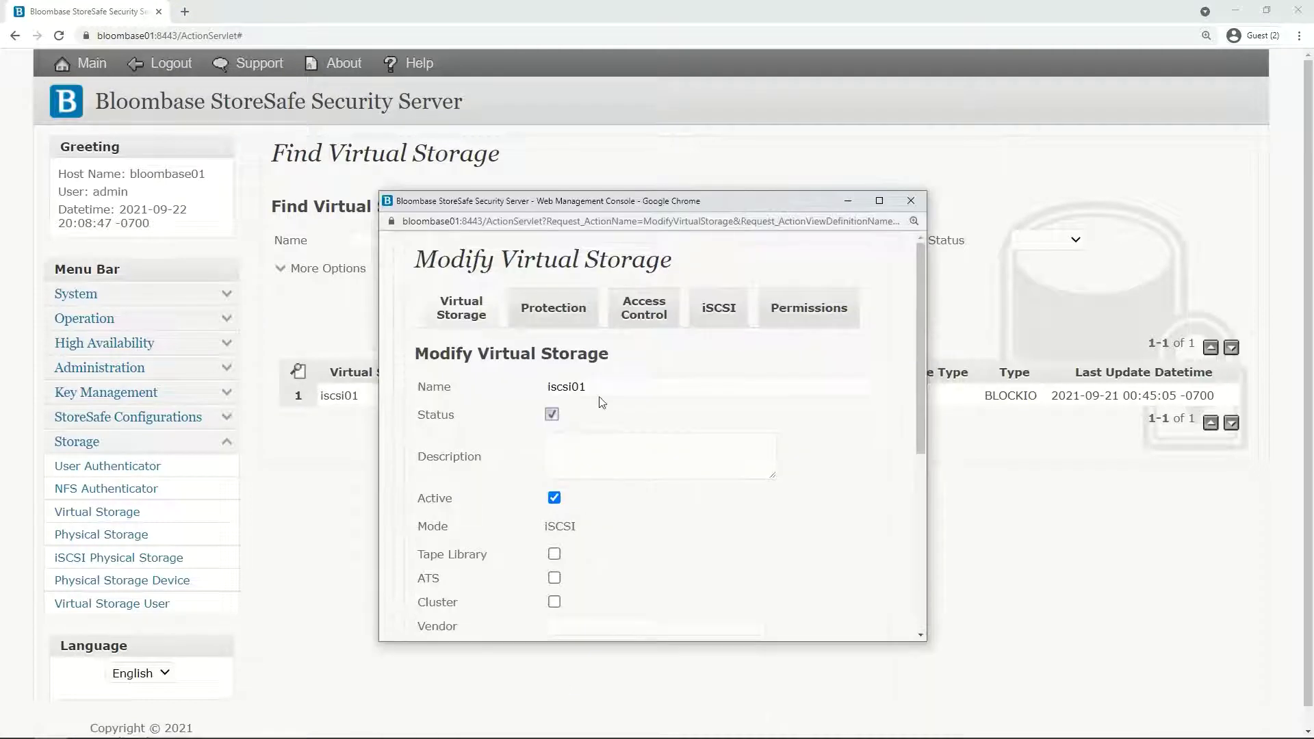
{"action": "left_click", "coordinate": [599, 400]}
{"action": "double_click", "coordinate": [599, 401]}
{"action": "left_click_drag", "start_coordinate": [588, 525], "coordinate": [546, 525]}
{"action": "left_click", "coordinate": [651, 546]}
Step: Check which physical storage is assigned to the iscsi01 virtual storage
{"action": "scroll", "coordinate": [651, 545], "scroll_direction": "down", "scroll_amount": 5}
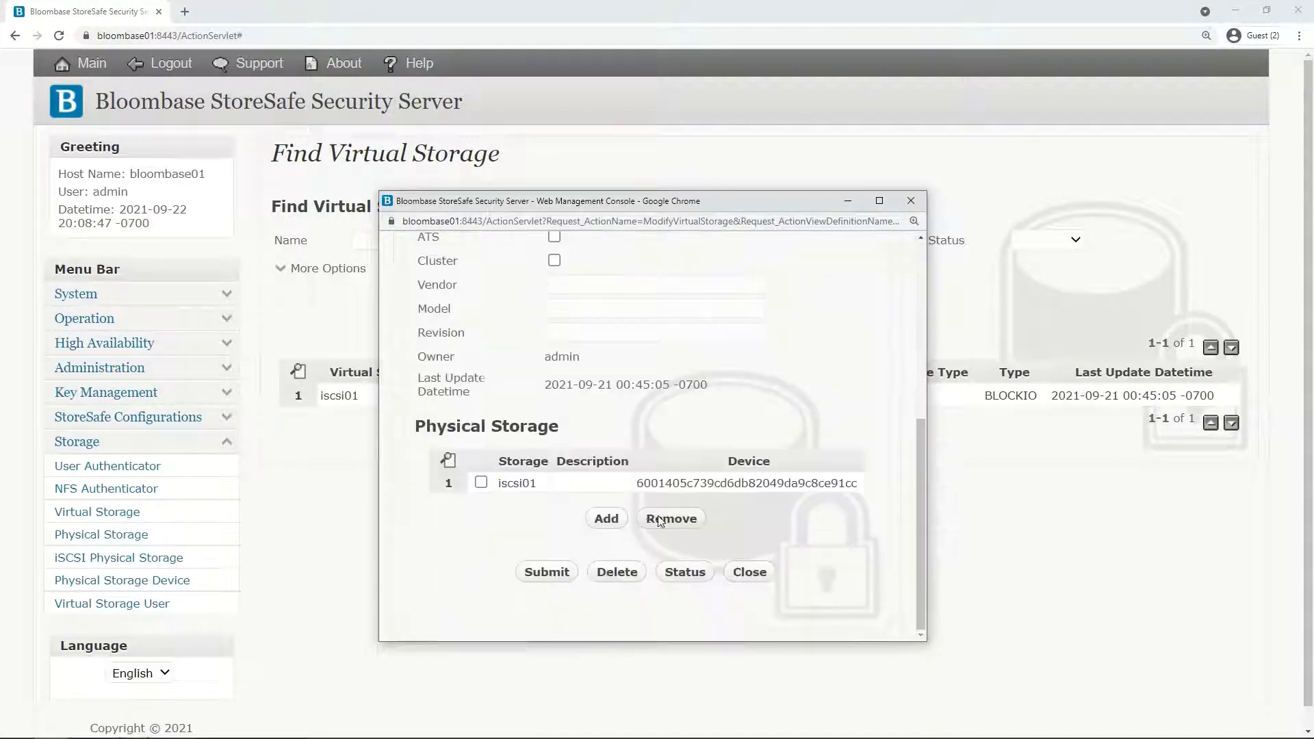
{"action": "double_click", "coordinate": [539, 485]}
{"action": "left_click", "coordinate": [522, 524]}
{"action": "scroll", "coordinate": [557, 531], "scroll_direction": "up", "scroll_amount": 5}
Step: Review the protection type and encryption key of the iscsi01 virtual storage
{"action": "left_click", "coordinate": [531, 312]}
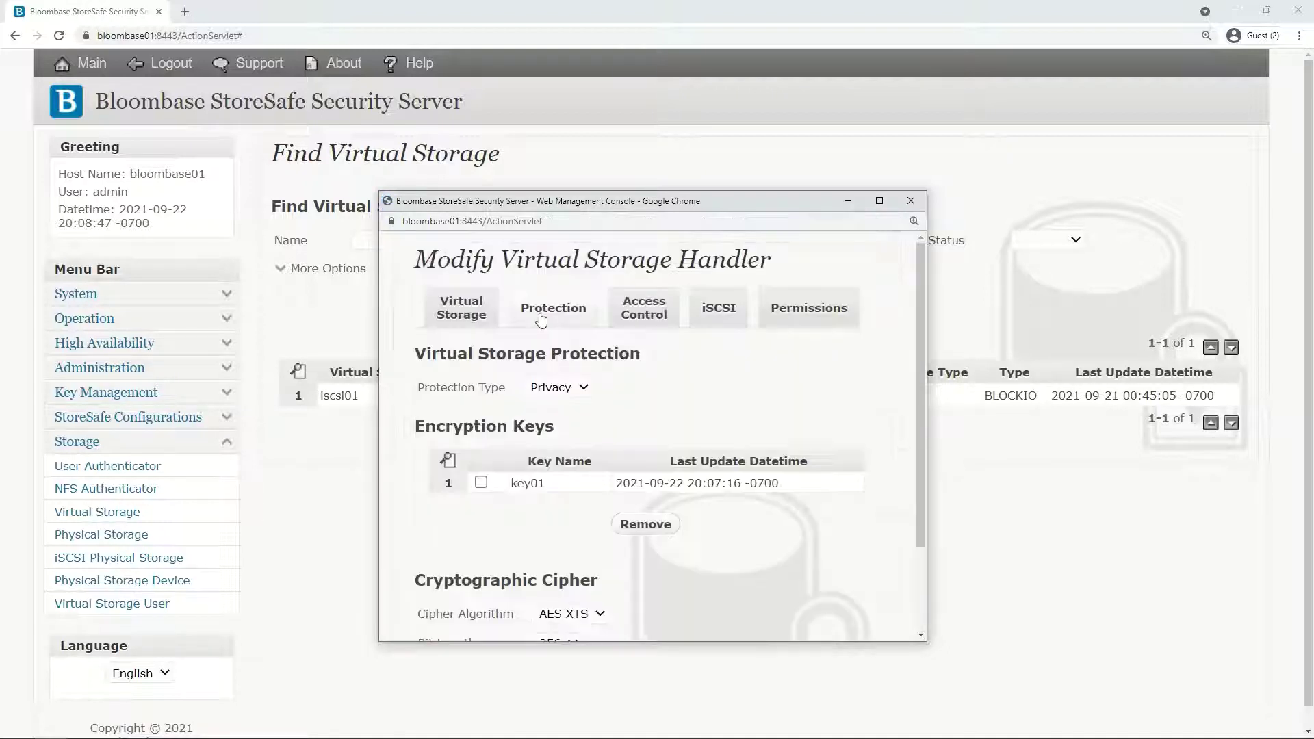
{"action": "left_click", "coordinate": [565, 388]}
{"action": "left_click", "coordinate": [557, 405]}
{"action": "left_click_drag", "start_coordinate": [546, 484], "coordinate": [518, 484]}
{"action": "left_click", "coordinate": [544, 526]}
Step: Check the cipher algorithm and bit length options in the virtual storage's cryptographic cipher settings
{"action": "scroll", "coordinate": [544, 526], "scroll_direction": "down", "scroll_amount": 2}
{"action": "left_click", "coordinate": [571, 504]}
{"action": "left_click", "coordinate": [553, 544]}
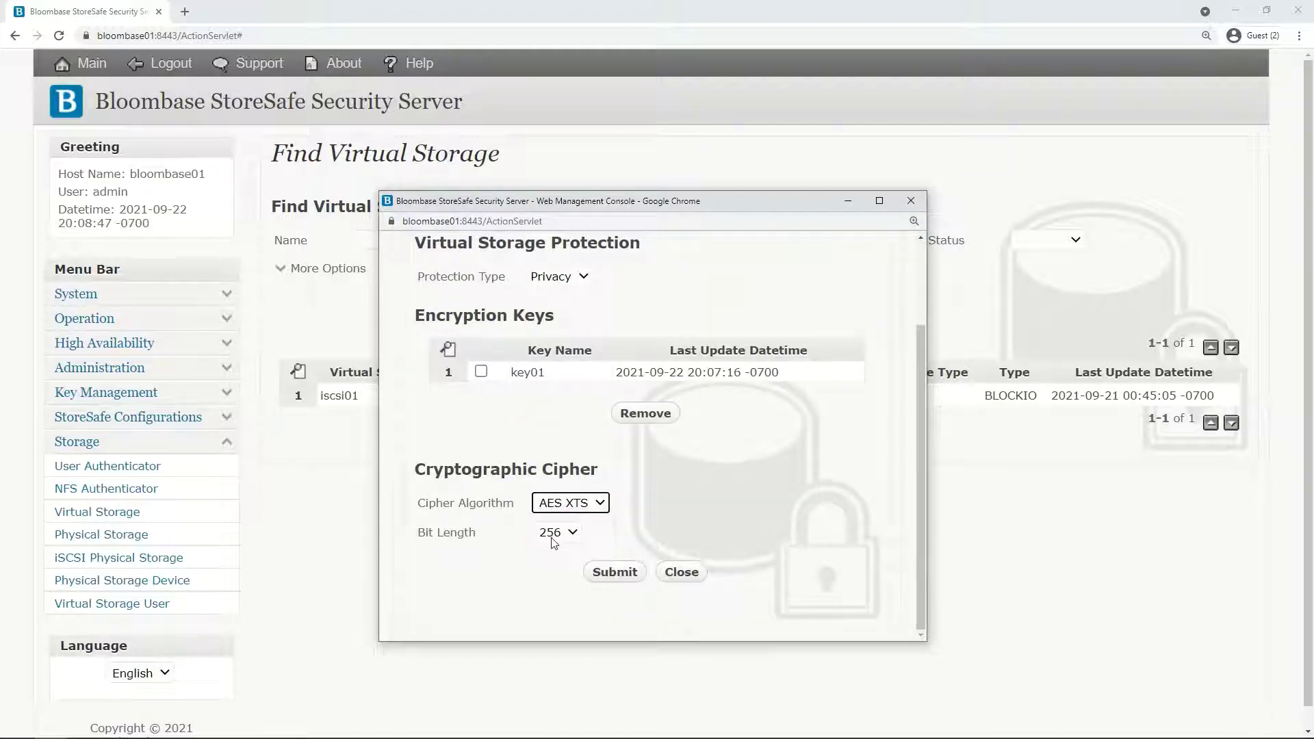
{"action": "left_click", "coordinate": [553, 543]}
{"action": "left_click", "coordinate": [553, 597]}
Step: Review the initiator allowed in the virtual storage's access control and close the configuration without changes
{"action": "scroll", "coordinate": [682, 535], "scroll_direction": "up", "scroll_amount": 3}
{"action": "left_click", "coordinate": [643, 311]}
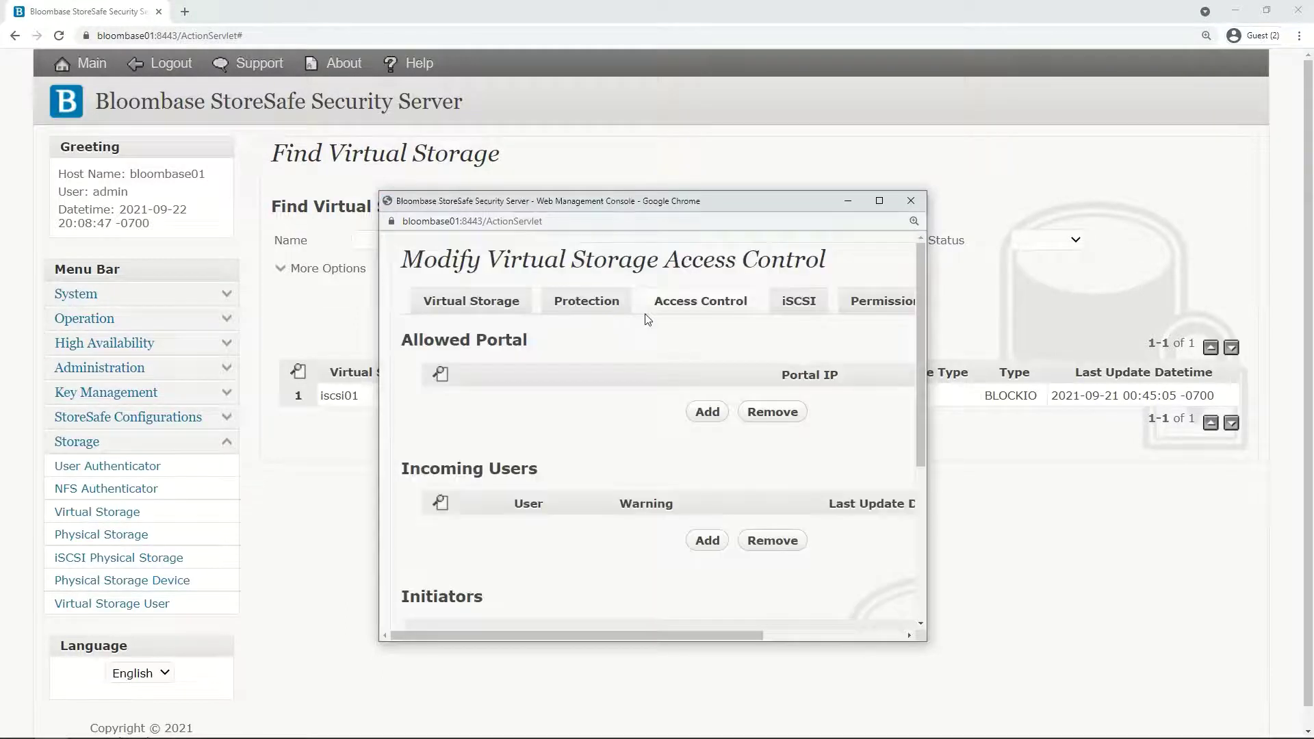
{"action": "scroll", "coordinate": [647, 319], "scroll_direction": "down", "scroll_amount": 4}
{"action": "left_click_drag", "start_coordinate": [808, 429], "coordinate": [444, 429]}
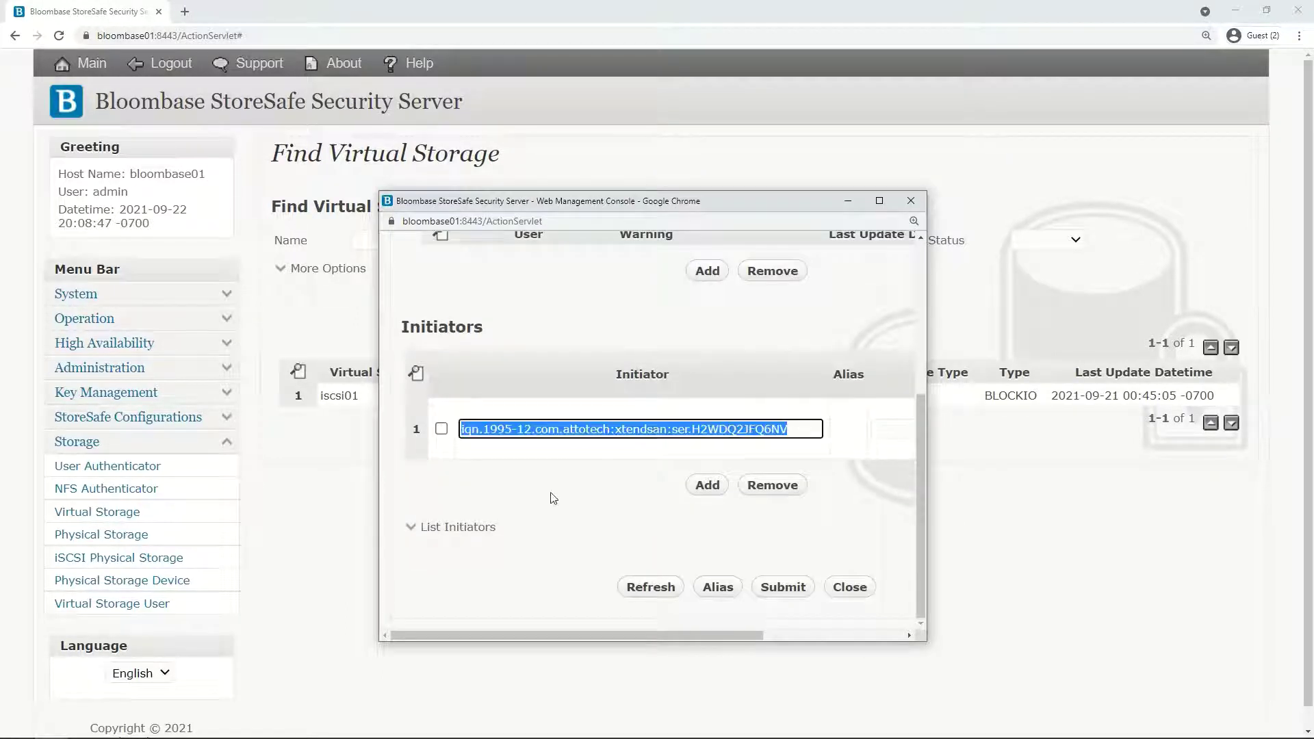
{"action": "left_click", "coordinate": [561, 502]}
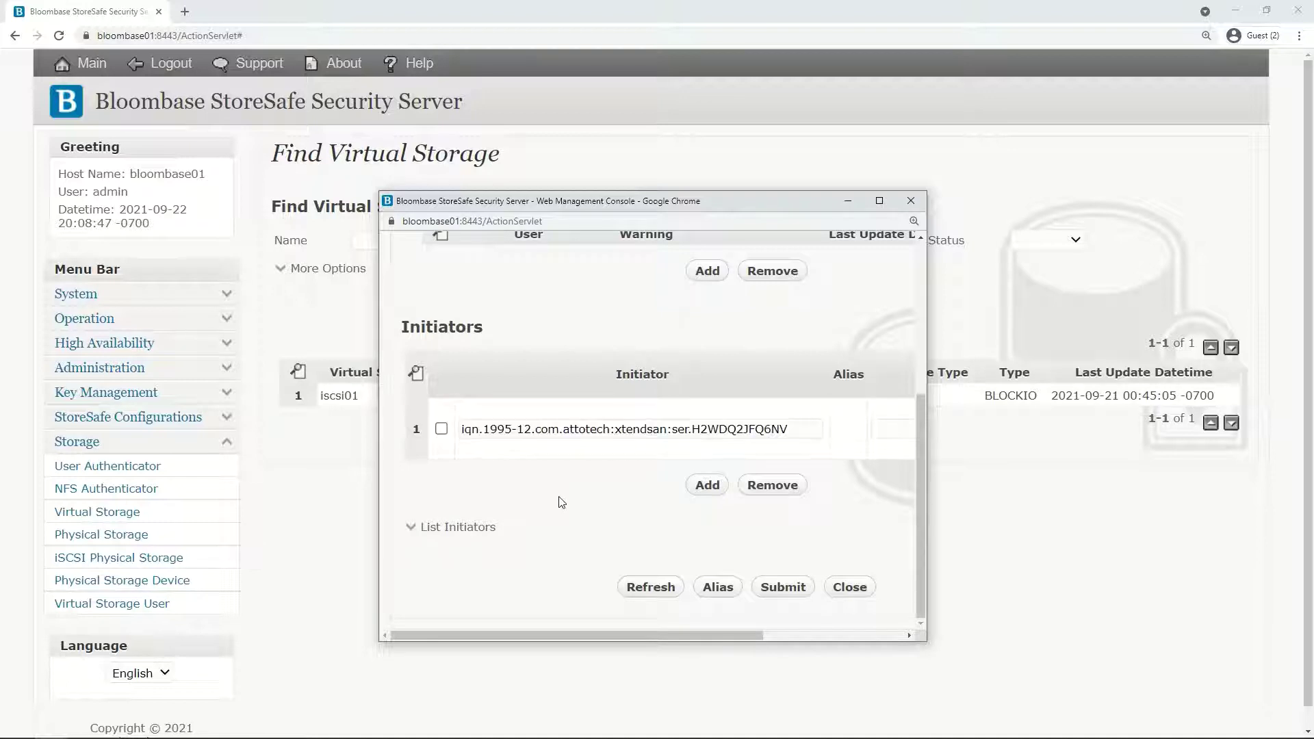
{"action": "left_click", "coordinate": [846, 587]}
Step: Open the status of the iscsi01 virtual storage and examine its active share details
{"action": "left_click", "coordinate": [339, 396]}
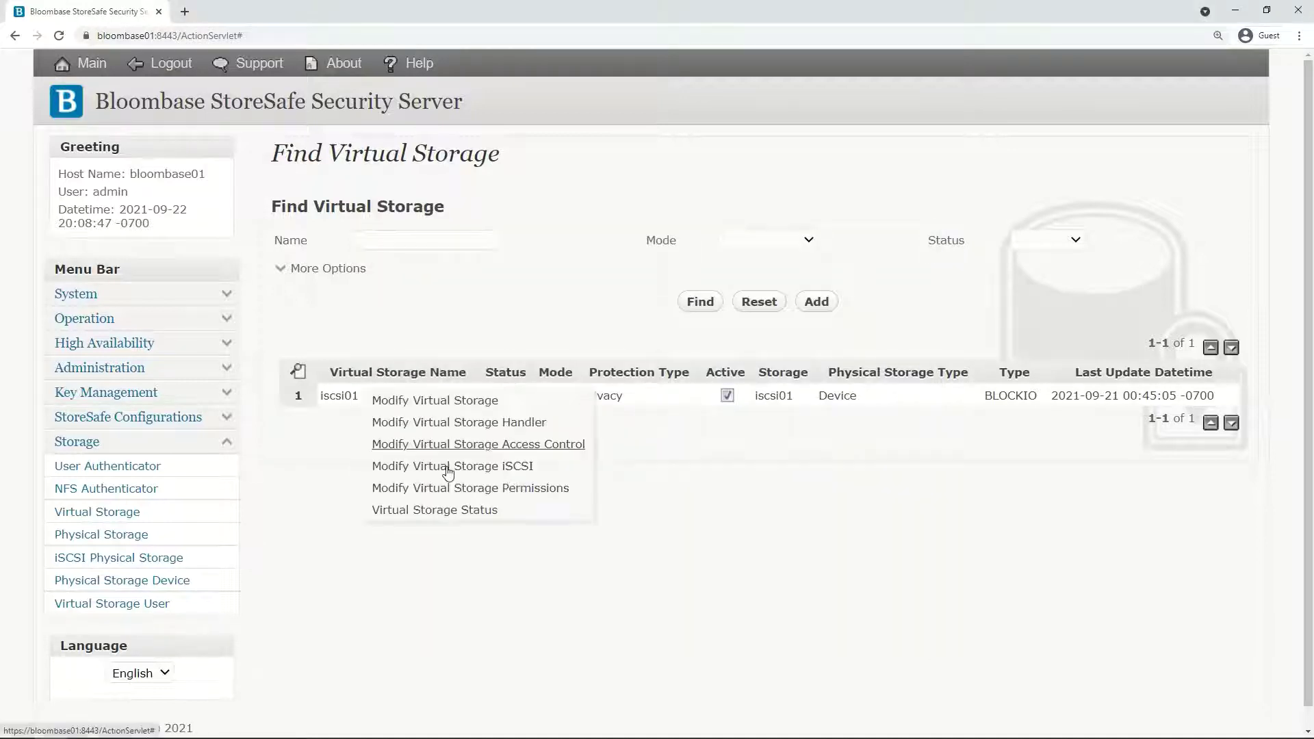
{"action": "left_click", "coordinate": [445, 509]}
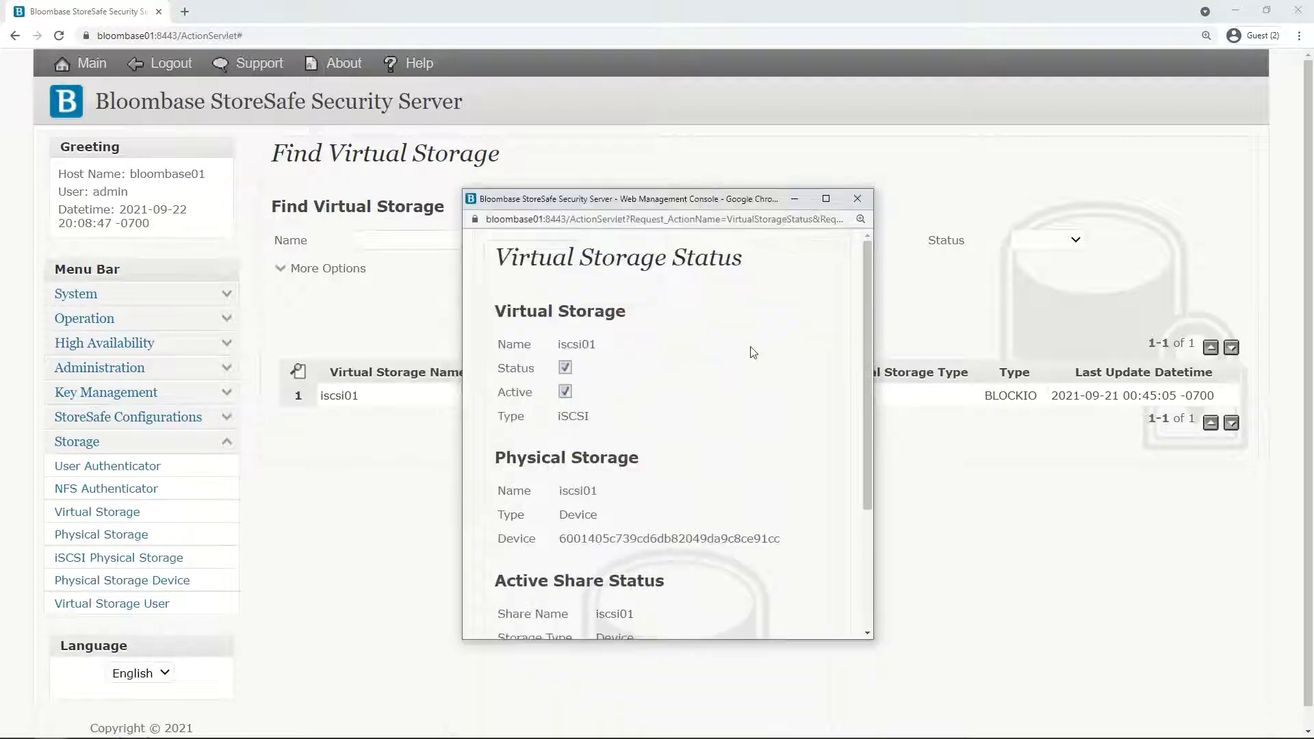
{"action": "scroll", "coordinate": [807, 547], "scroll_direction": "down", "scroll_amount": 3}
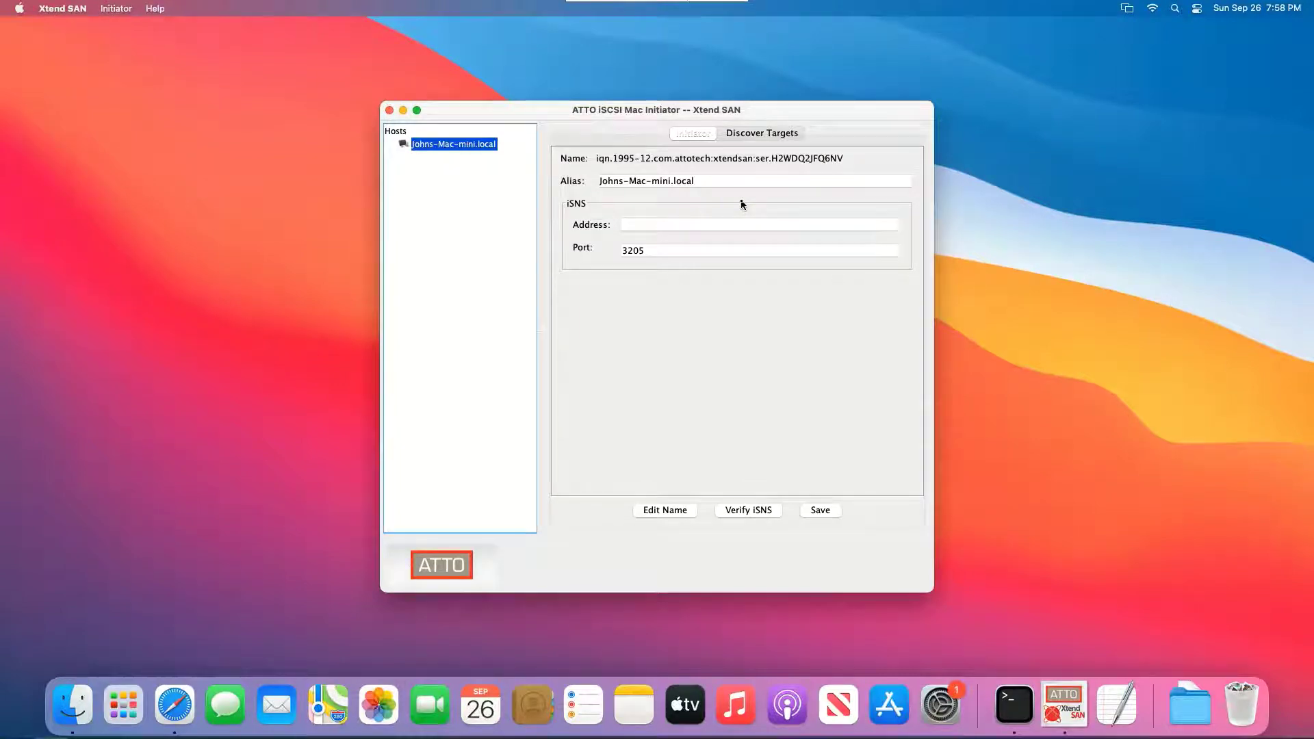
Step: In ATTO Xtend SAN, discover iSCSI targets by DNS/IP at the address bloombase01
{"action": "left_click", "coordinate": [756, 137]}
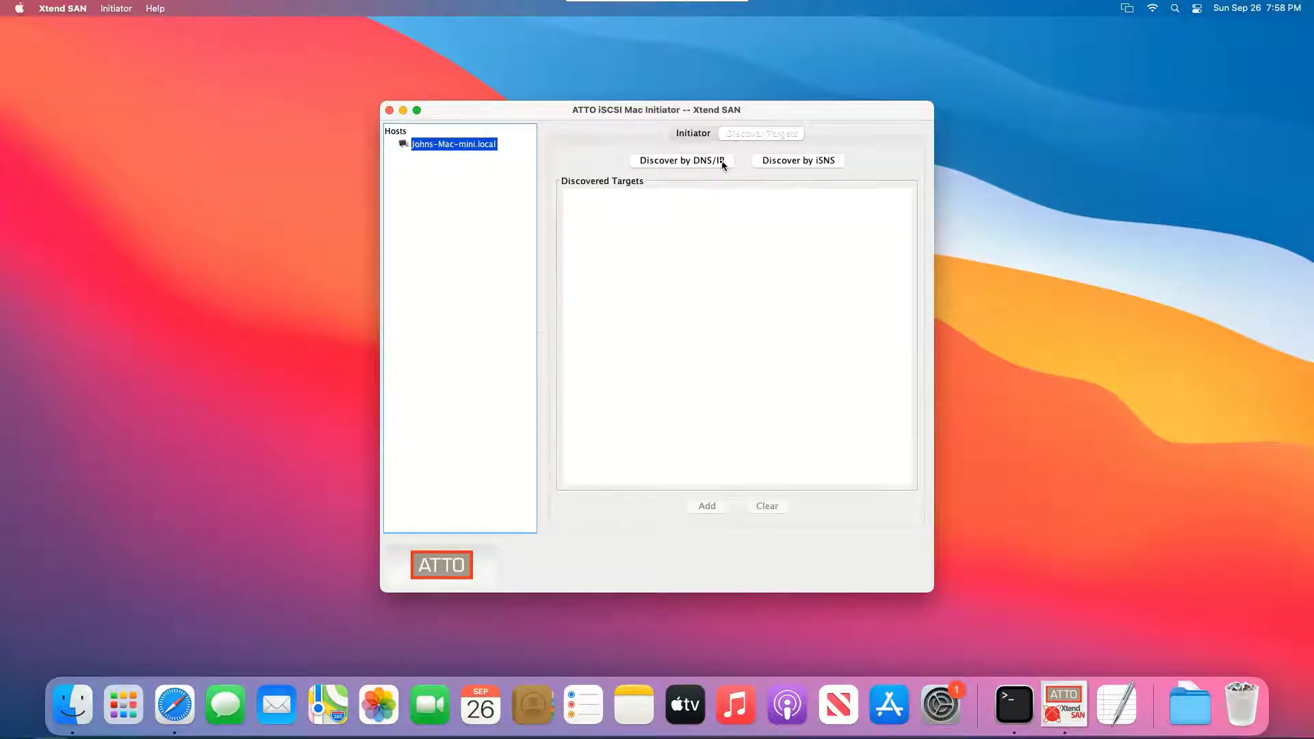
{"action": "left_click", "coordinate": [721, 162]}
{"action": "type", "text": "bloombase01"}
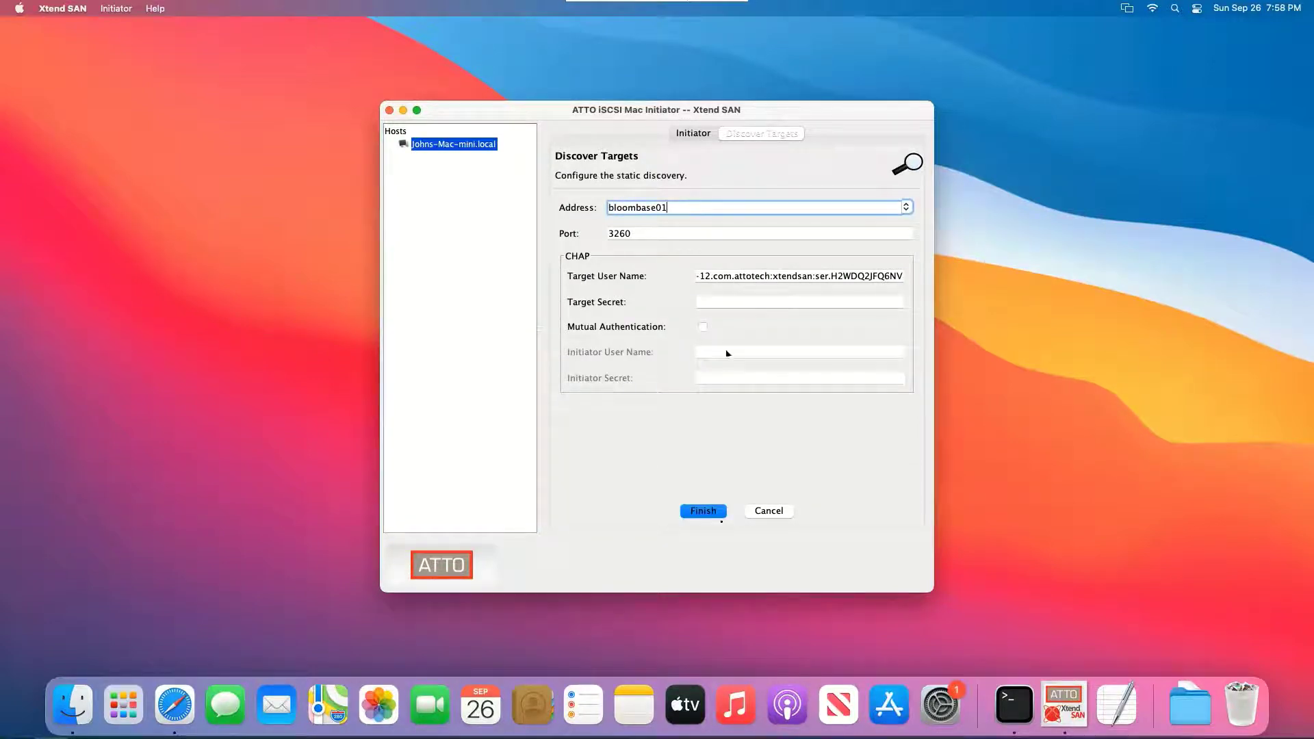
{"action": "left_click", "coordinate": [713, 511]}
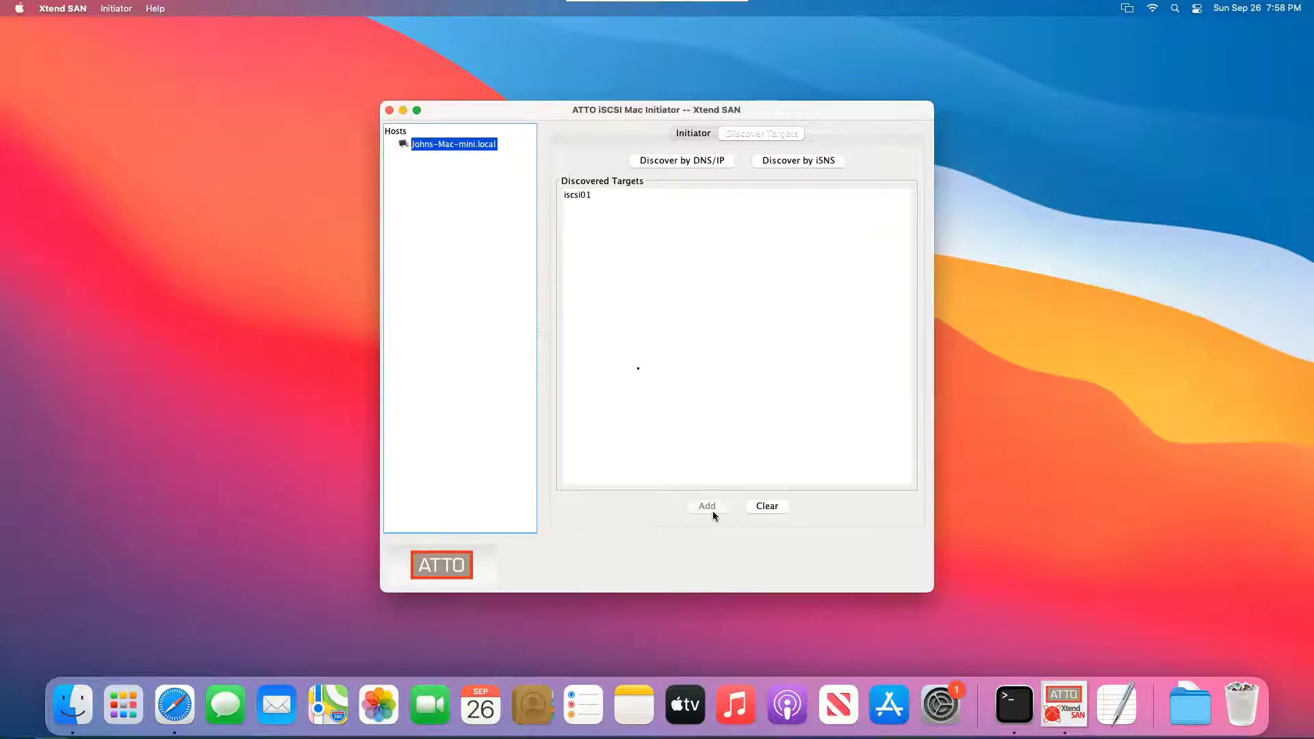
Step: Add the discovered target iscsi01 to the host and make its network node 192.168.23.87:3260 visible
{"action": "left_click", "coordinate": [583, 198]}
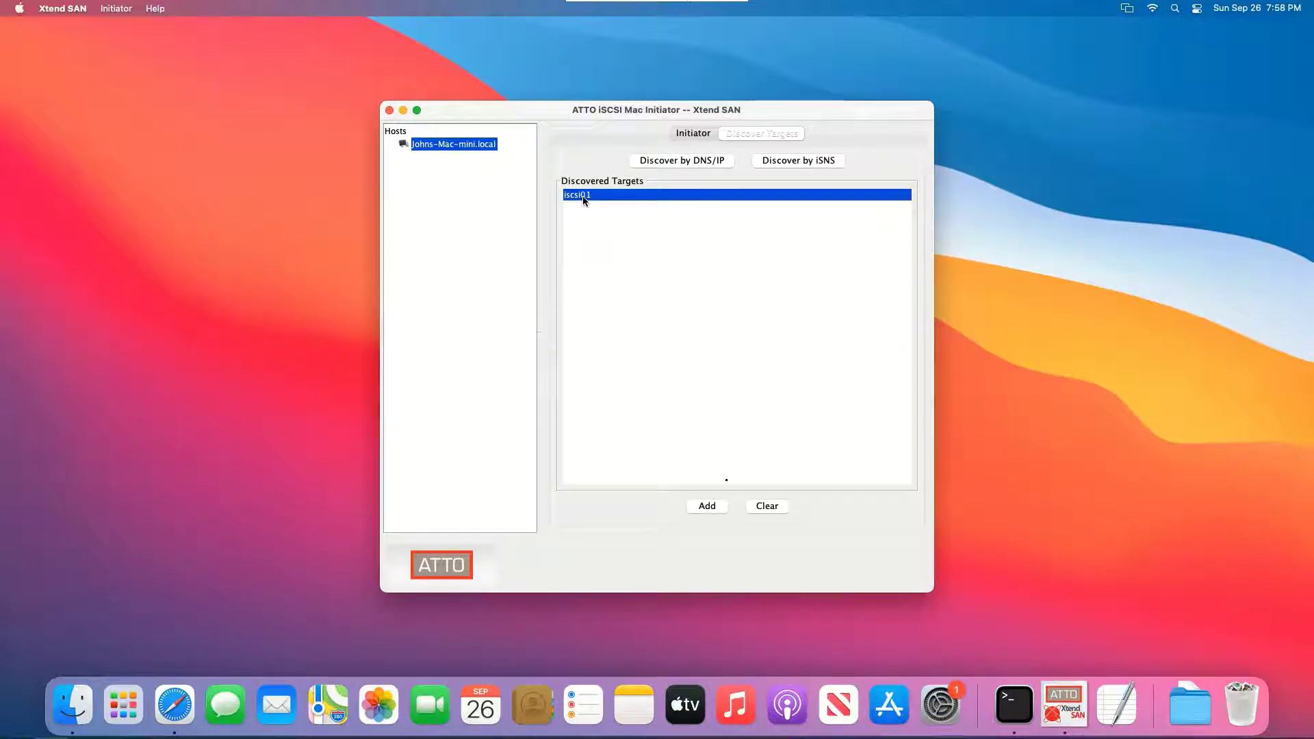
{"action": "left_click", "coordinate": [706, 507]}
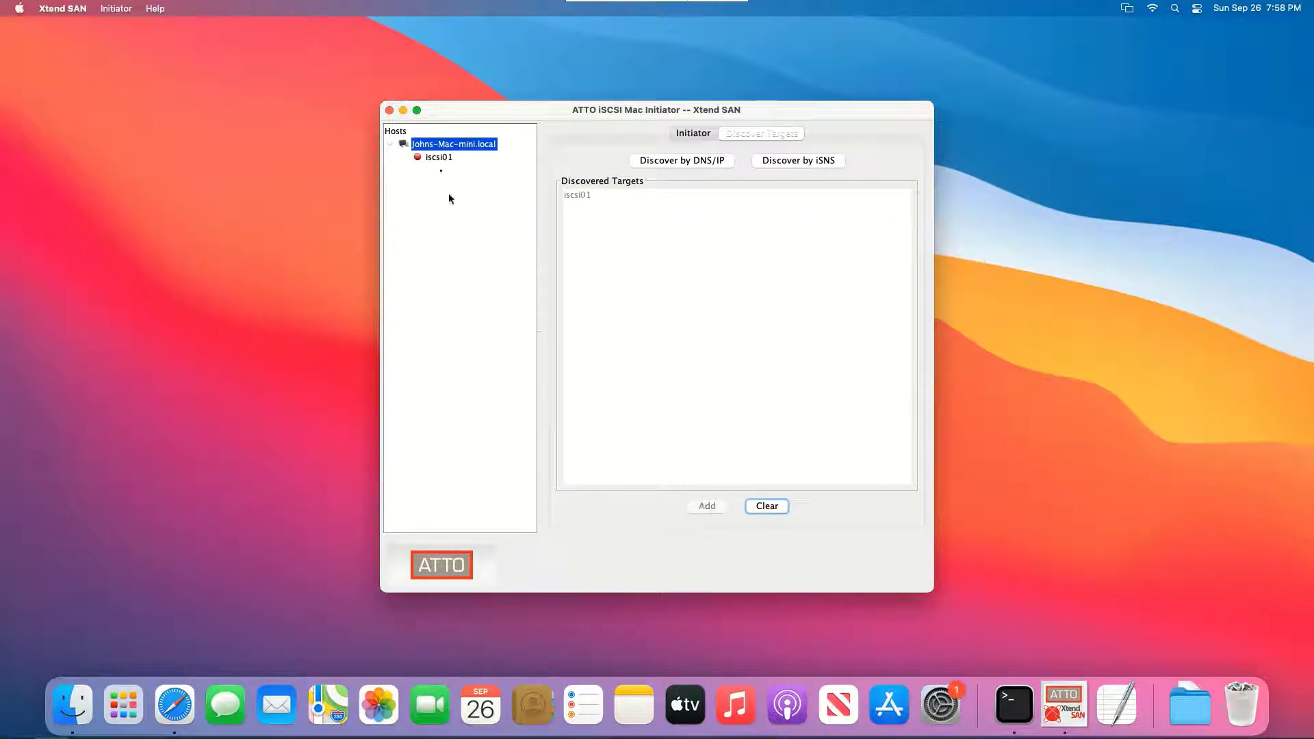
{"action": "left_click", "coordinate": [439, 158]}
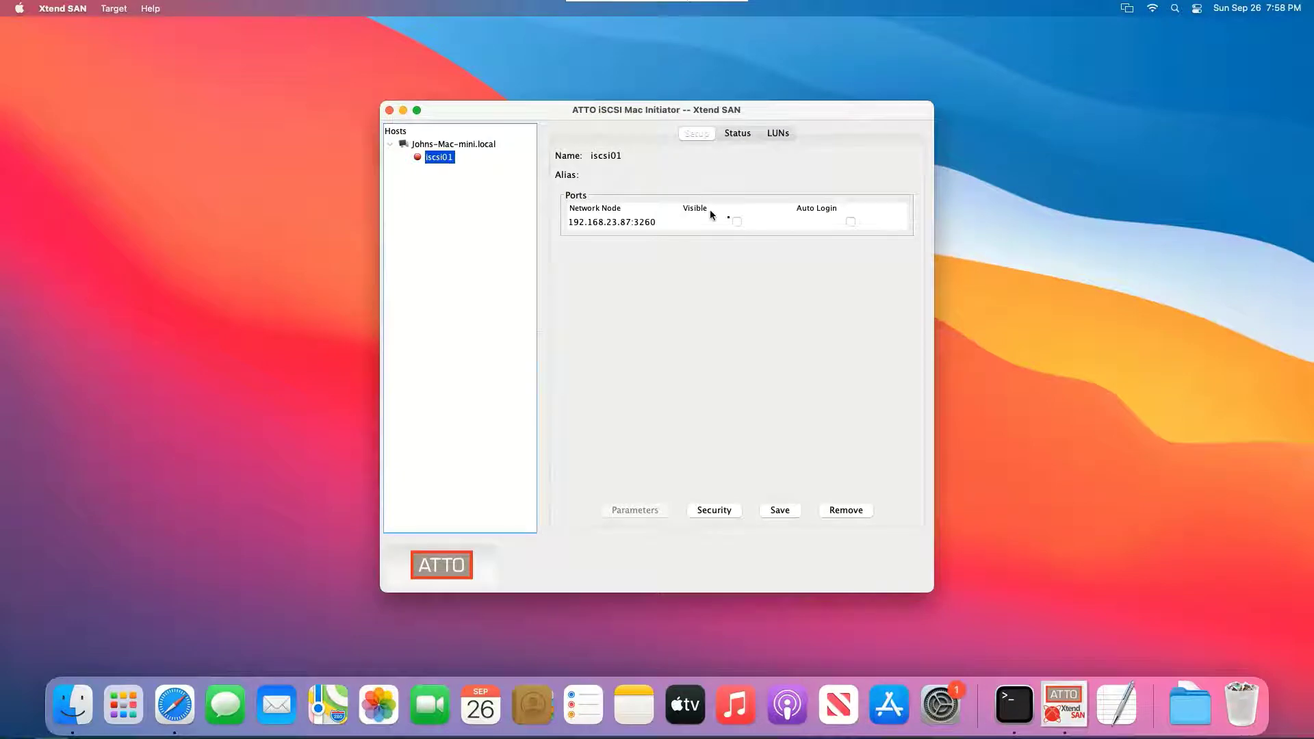
{"action": "left_click", "coordinate": [737, 223]}
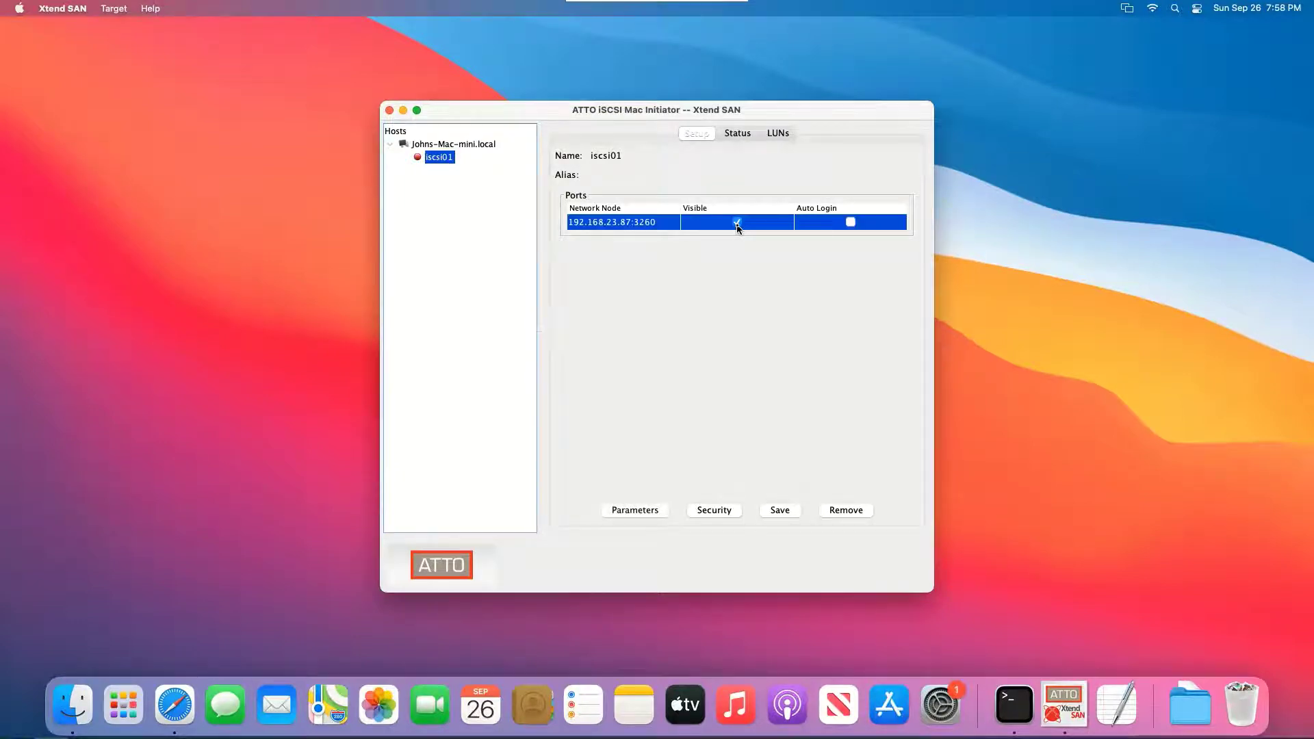
Step: Log in to the iscsi01 target through its network node 192.168.23.87:3260
{"action": "left_click", "coordinate": [737, 134]}
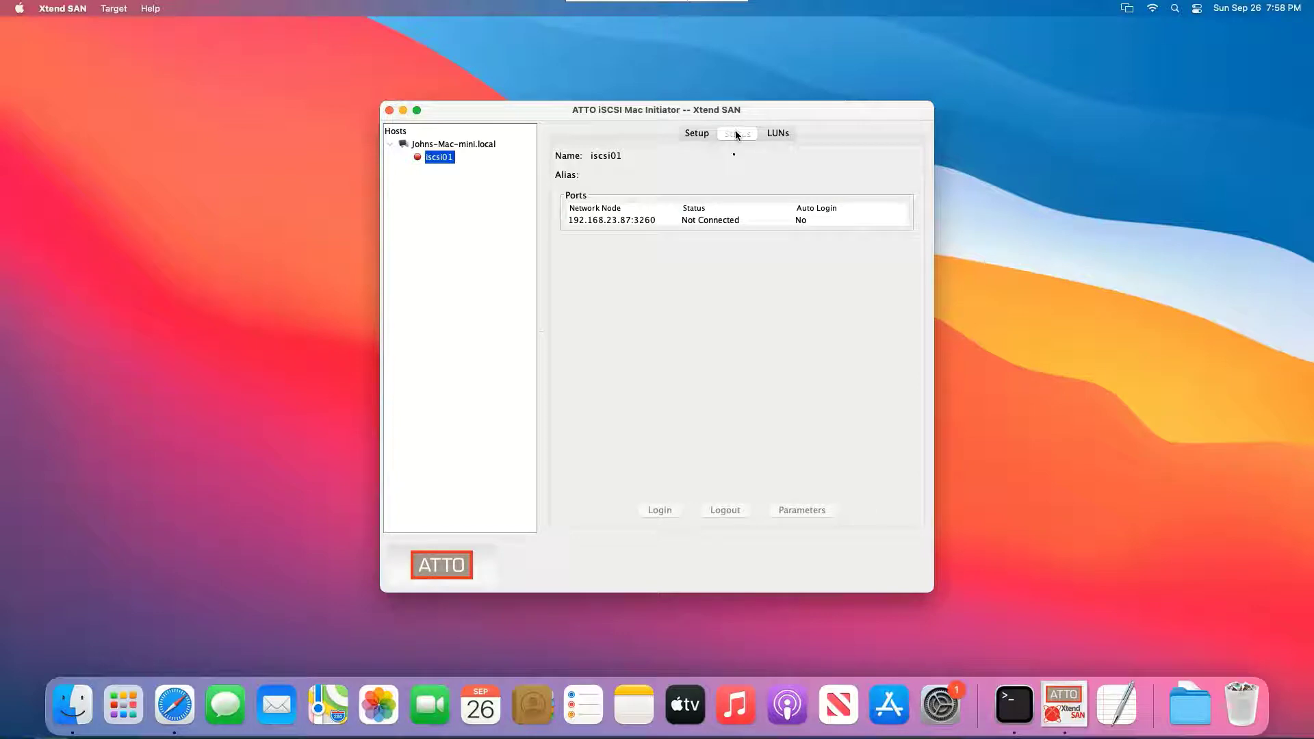
{"action": "left_click", "coordinate": [707, 221]}
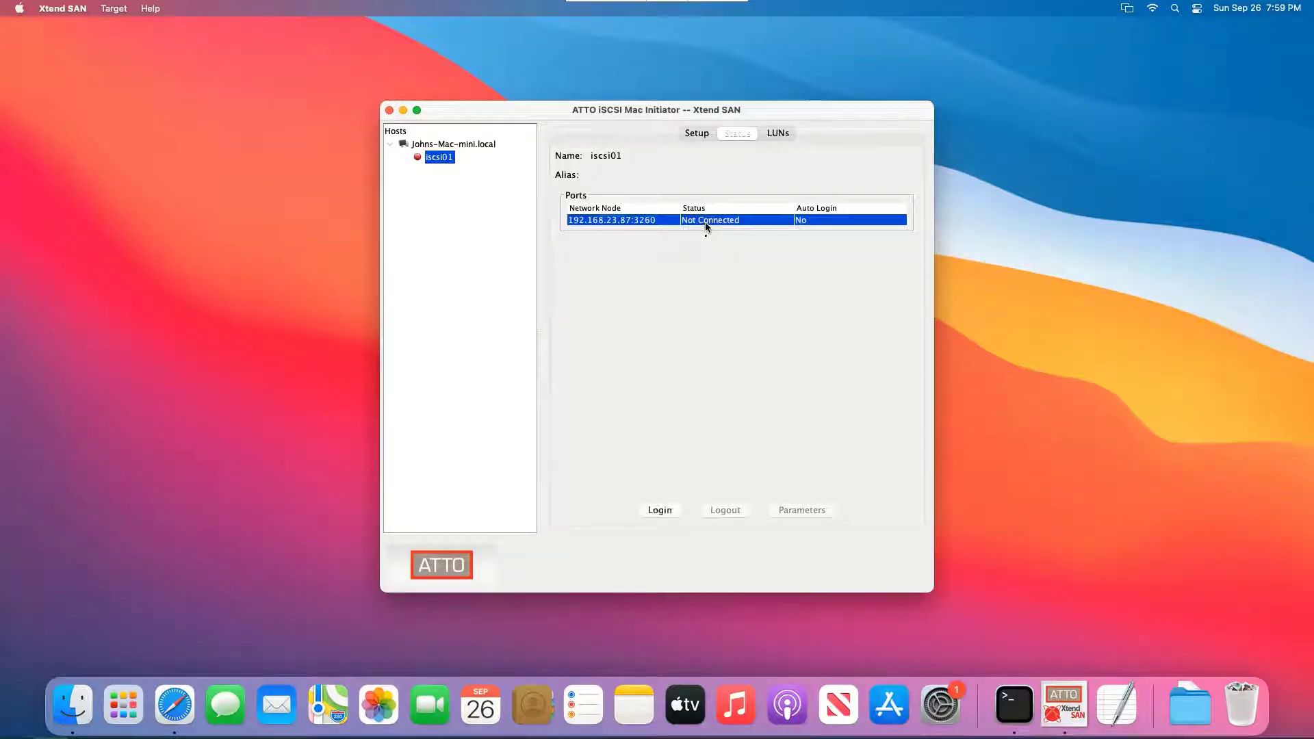
{"action": "left_click", "coordinate": [665, 510]}
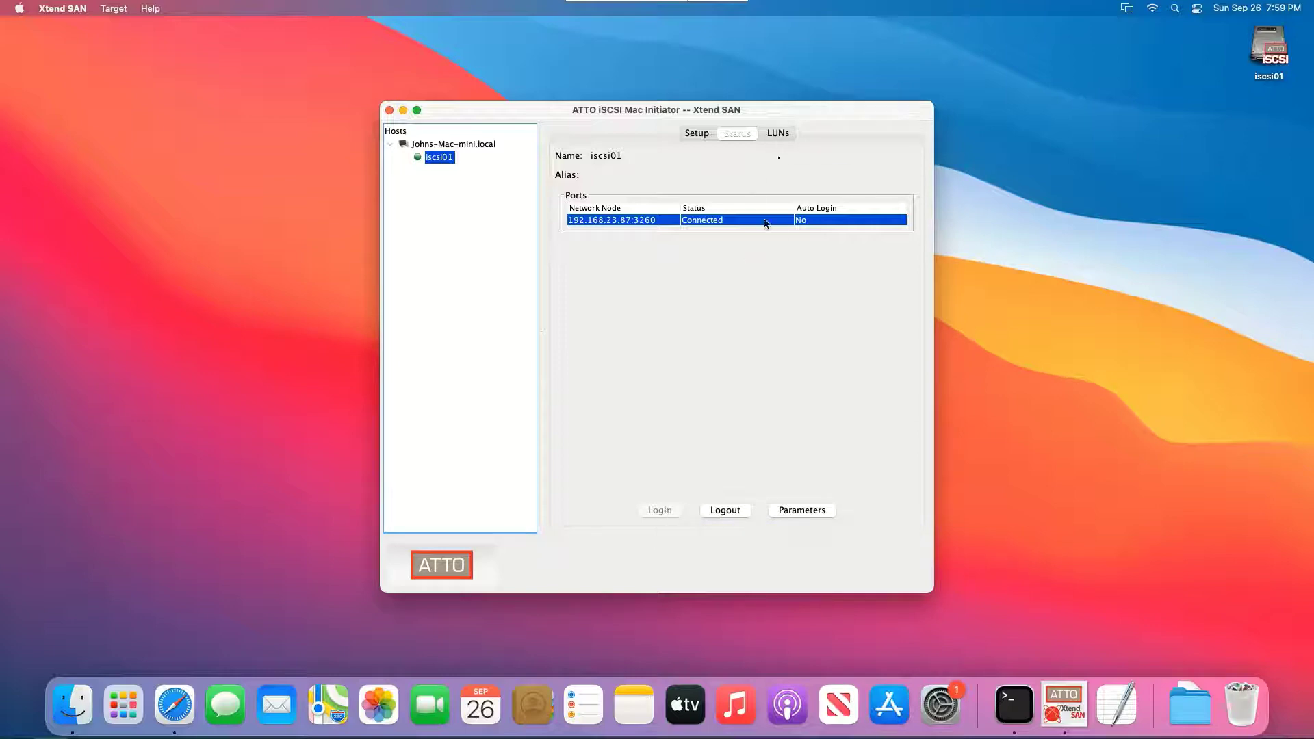
Step: Inspect LUN 1 of the iscsi01 target and open the mounted iscsi01 volume in Finder
{"action": "left_click", "coordinate": [780, 134]}
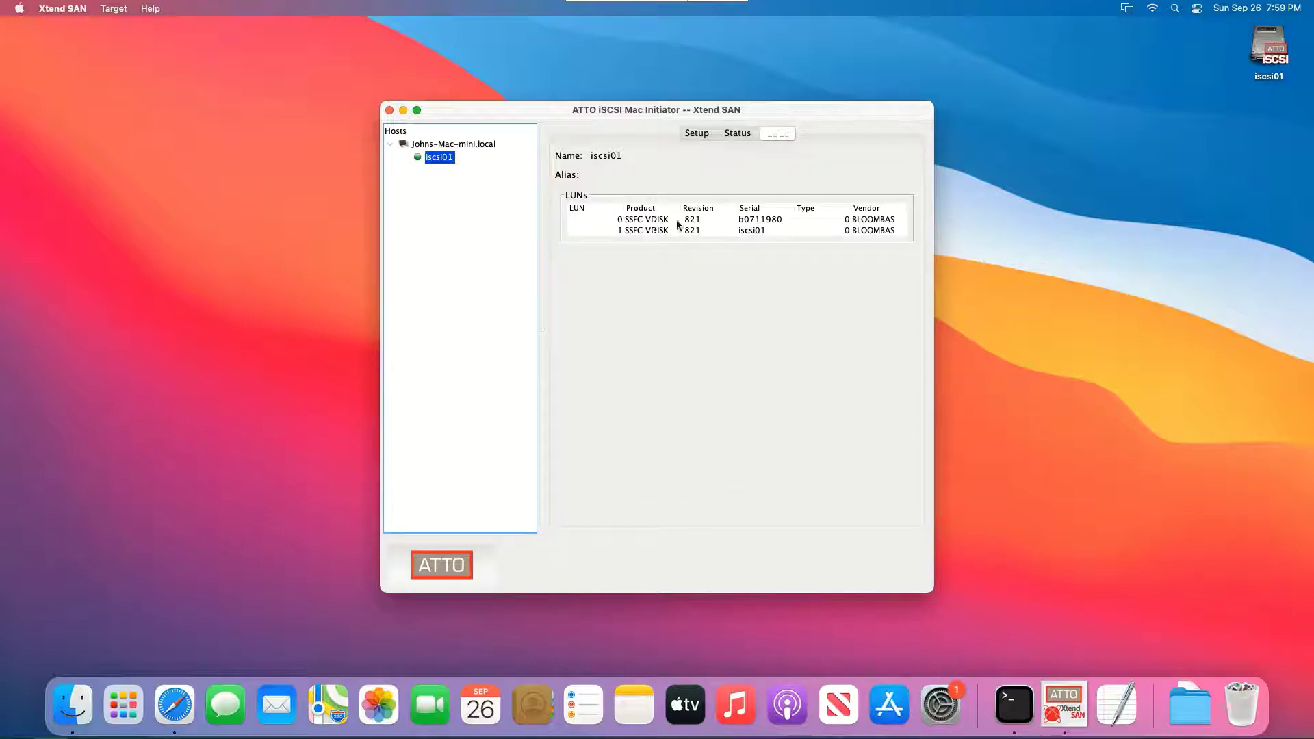
{"action": "left_click", "coordinate": [654, 232]}
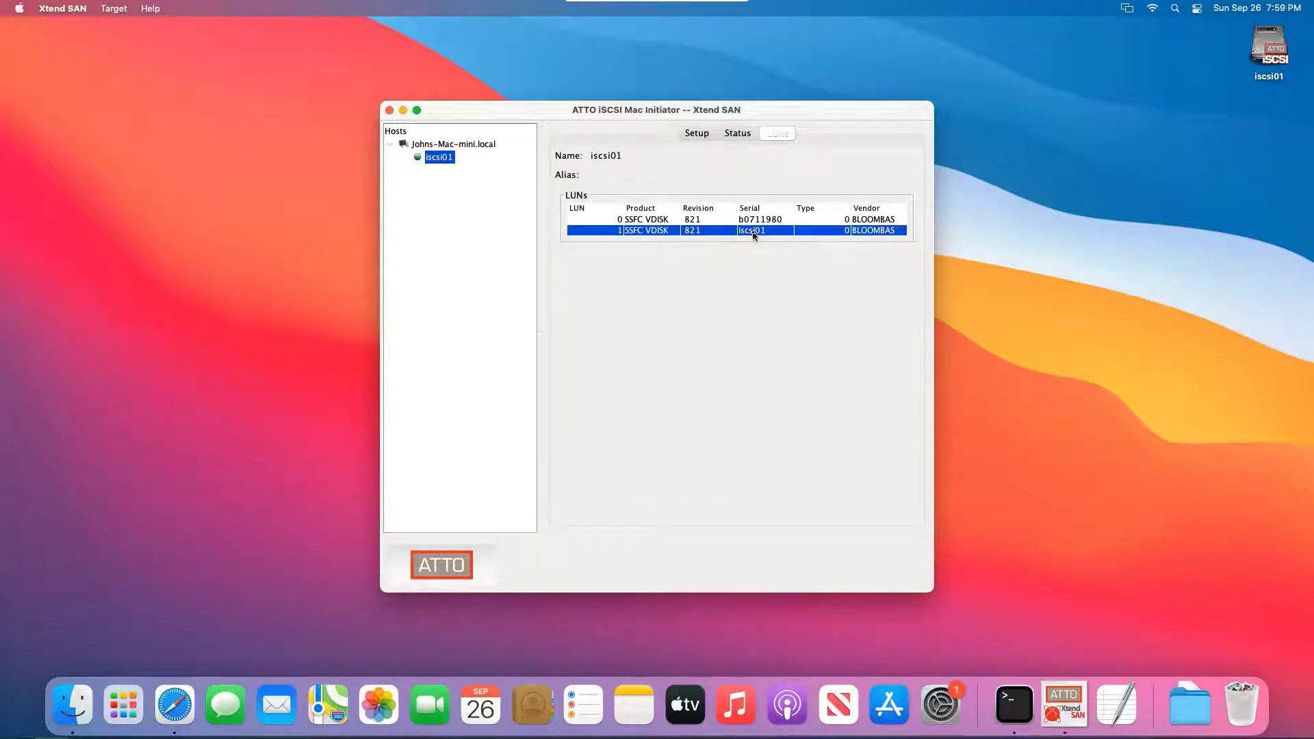
{"action": "double_click", "coordinate": [1273, 58]}
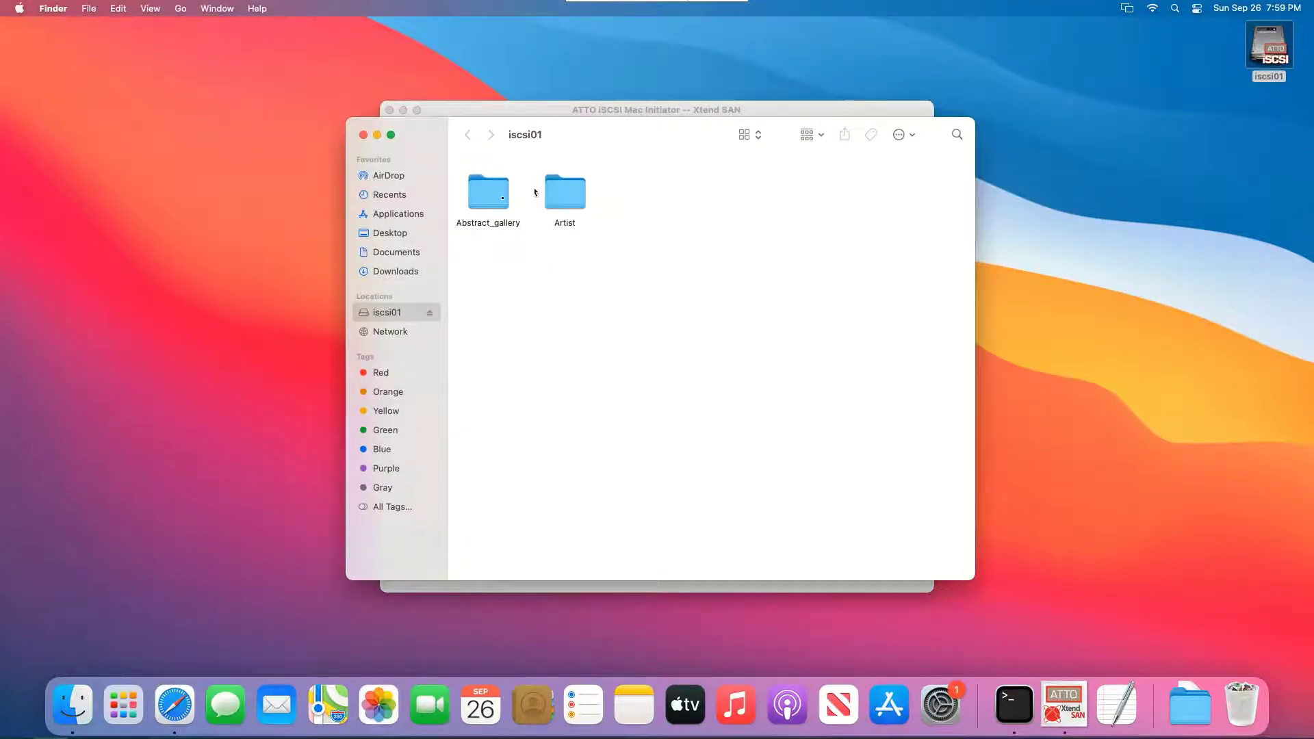
Step: Open the Abstract_gallery folder, view Abstract_image_19.jpg, and close the preview
{"action": "double_click", "coordinate": [488, 191]}
{"action": "scroll", "coordinate": [609, 291], "scroll_direction": "down", "scroll_amount": 2}
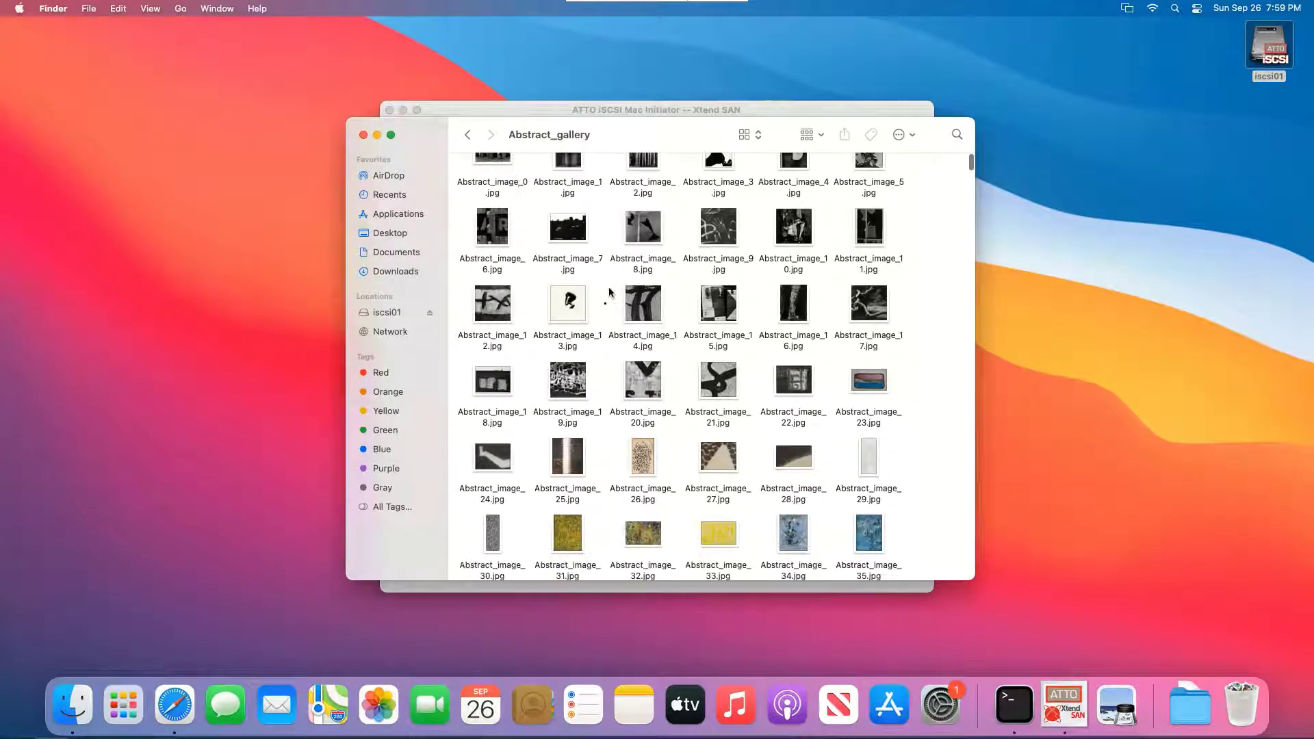
{"action": "double_click", "coordinate": [574, 348]}
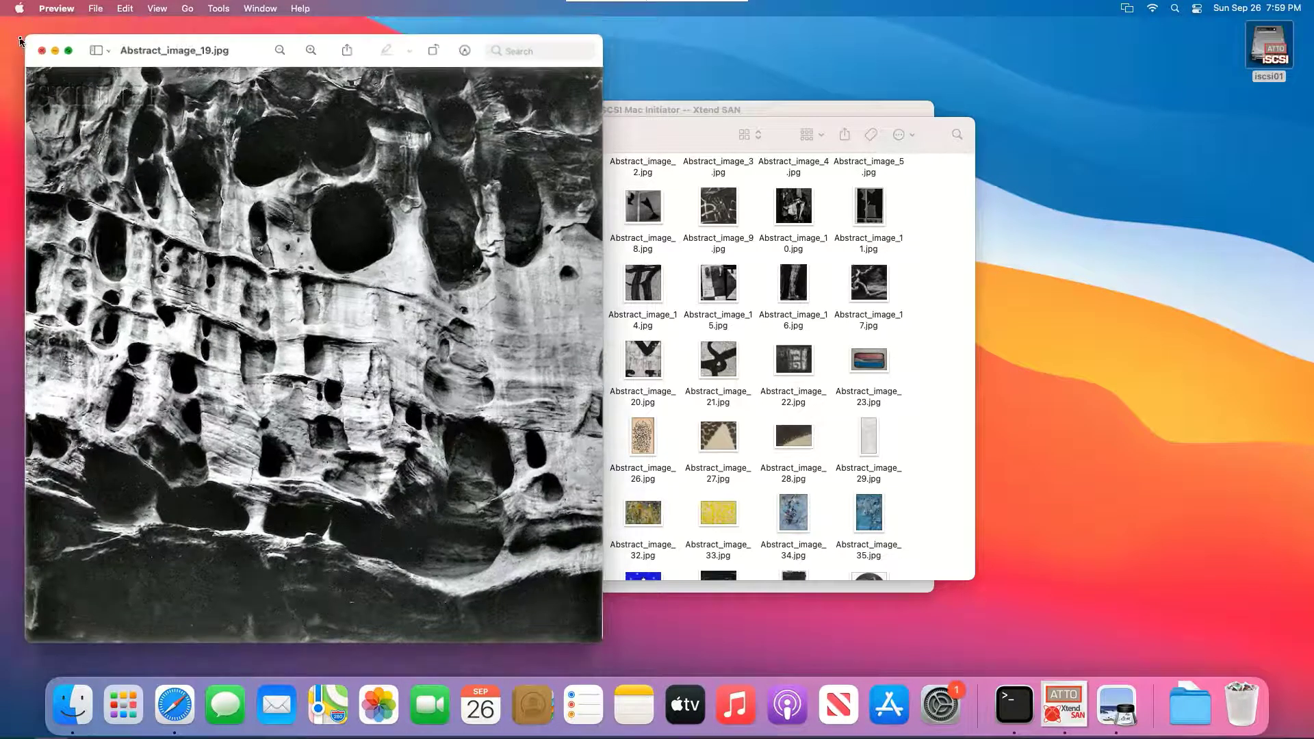
{"action": "left_click", "coordinate": [20, 40]}
Step: Browse further down the gallery, view Abstract_image_58.jpg, and close its preview
{"action": "scroll", "coordinate": [683, 388], "scroll_direction": "down", "scroll_amount": 8}
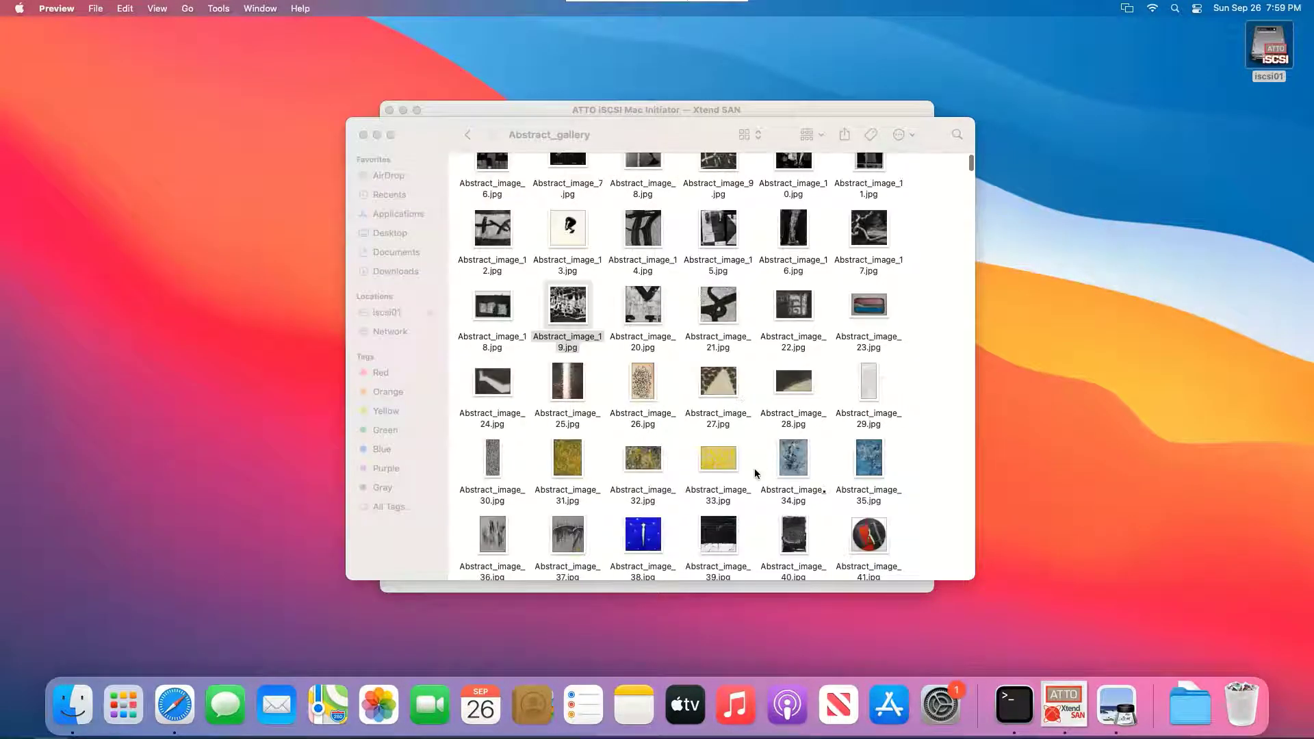
{"action": "scroll", "coordinate": [824, 495], "scroll_direction": "down", "scroll_amount": 2}
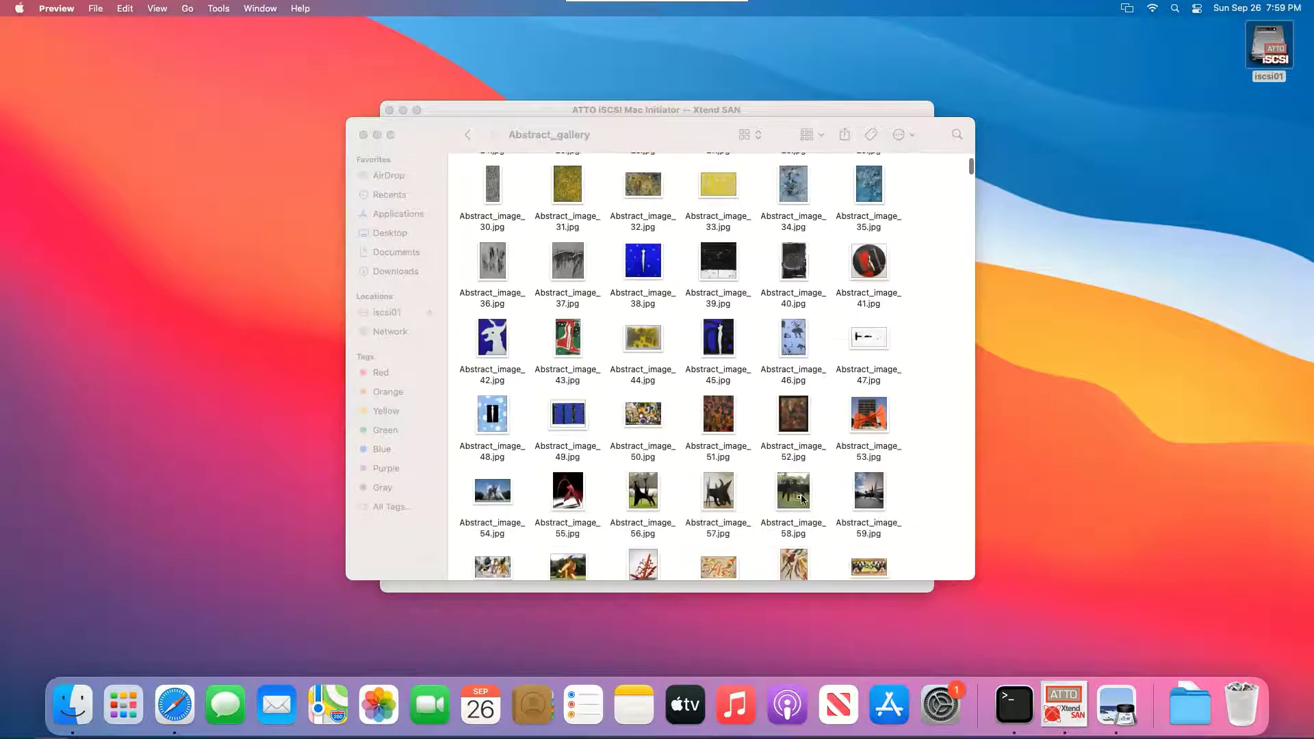
{"action": "double_click", "coordinate": [798, 492]}
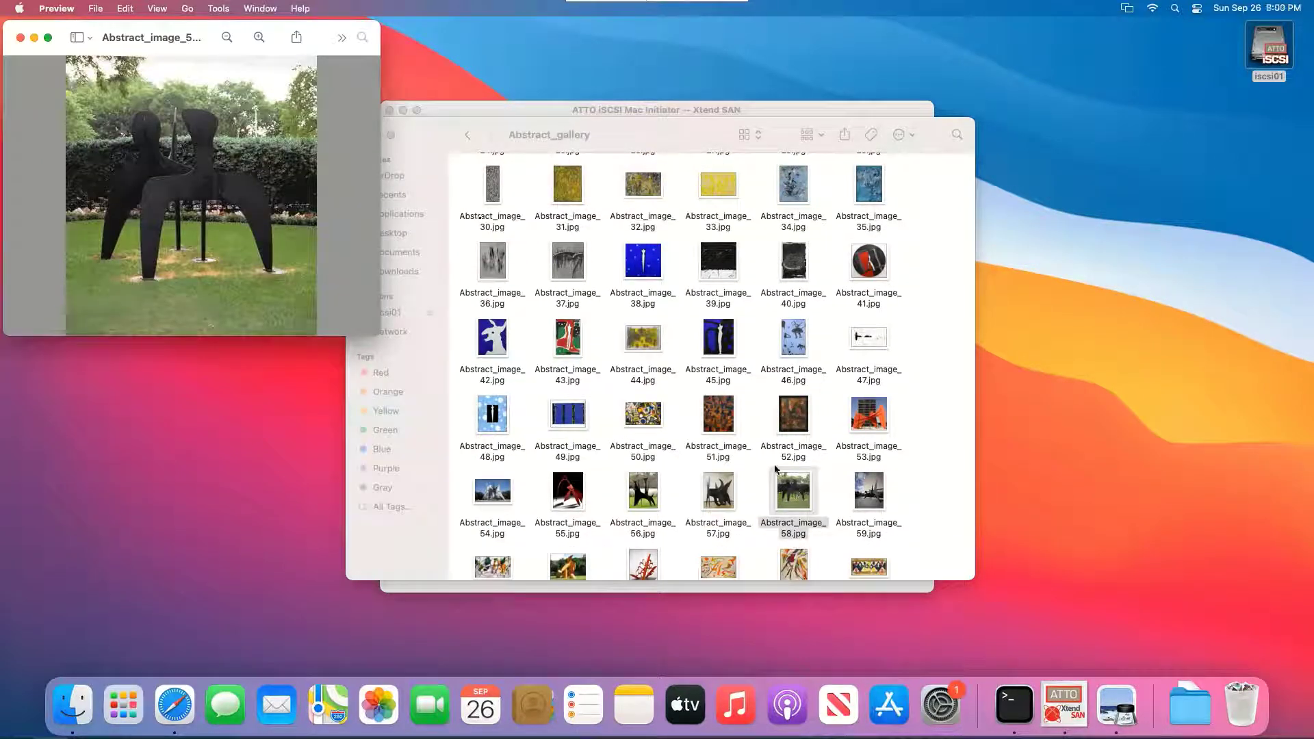
{"action": "left_click", "coordinate": [19, 38]}
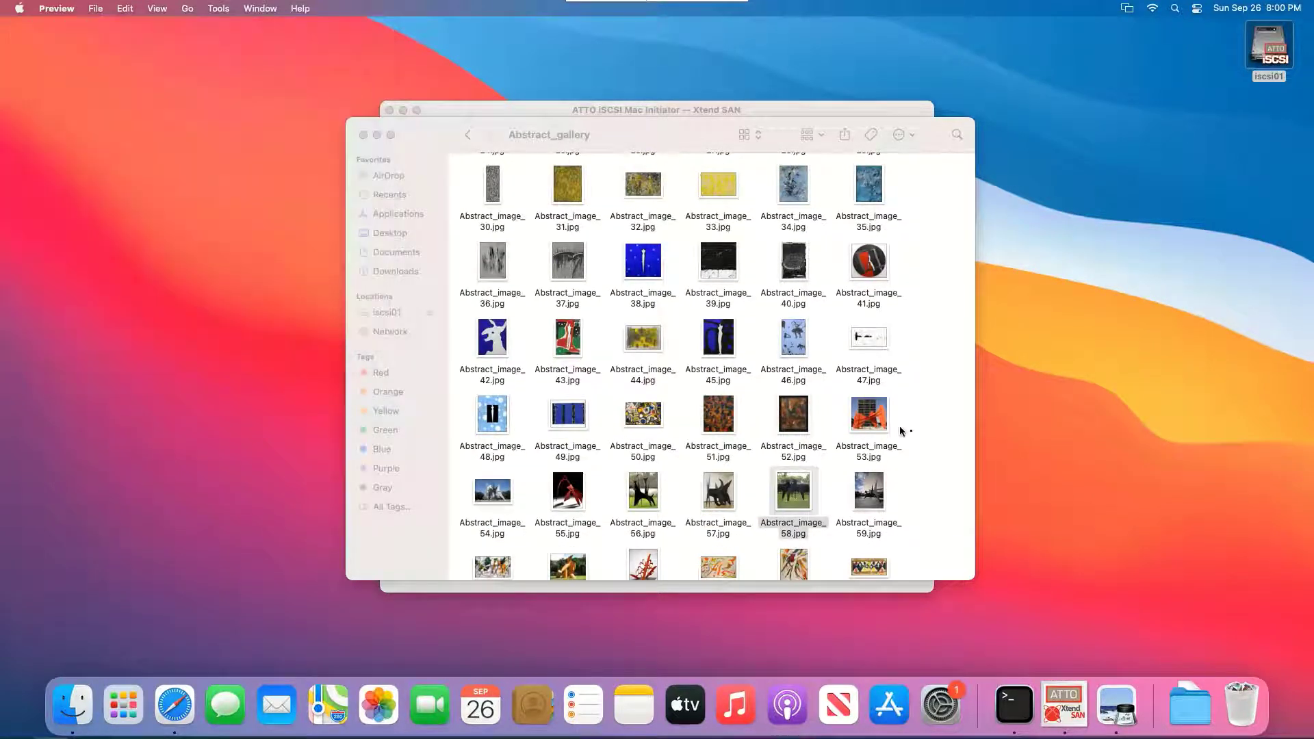
Step: Jump far down the gallery, view Abstract_image_1804.jpg, and close its preview
{"action": "scroll", "coordinate": [914, 430], "scroll_direction": "down", "scroll_amount": 4}
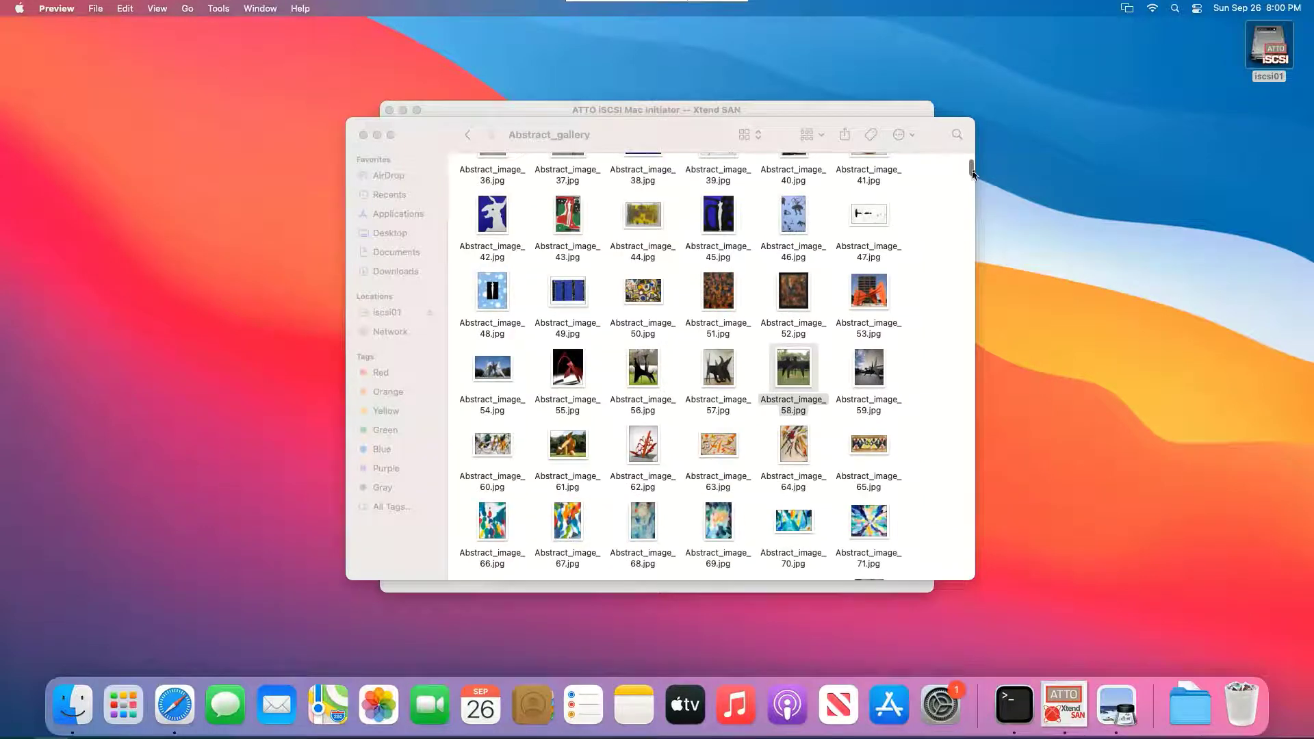
{"action": "left_click_drag", "start_coordinate": [972, 171], "coordinate": [965, 434]}
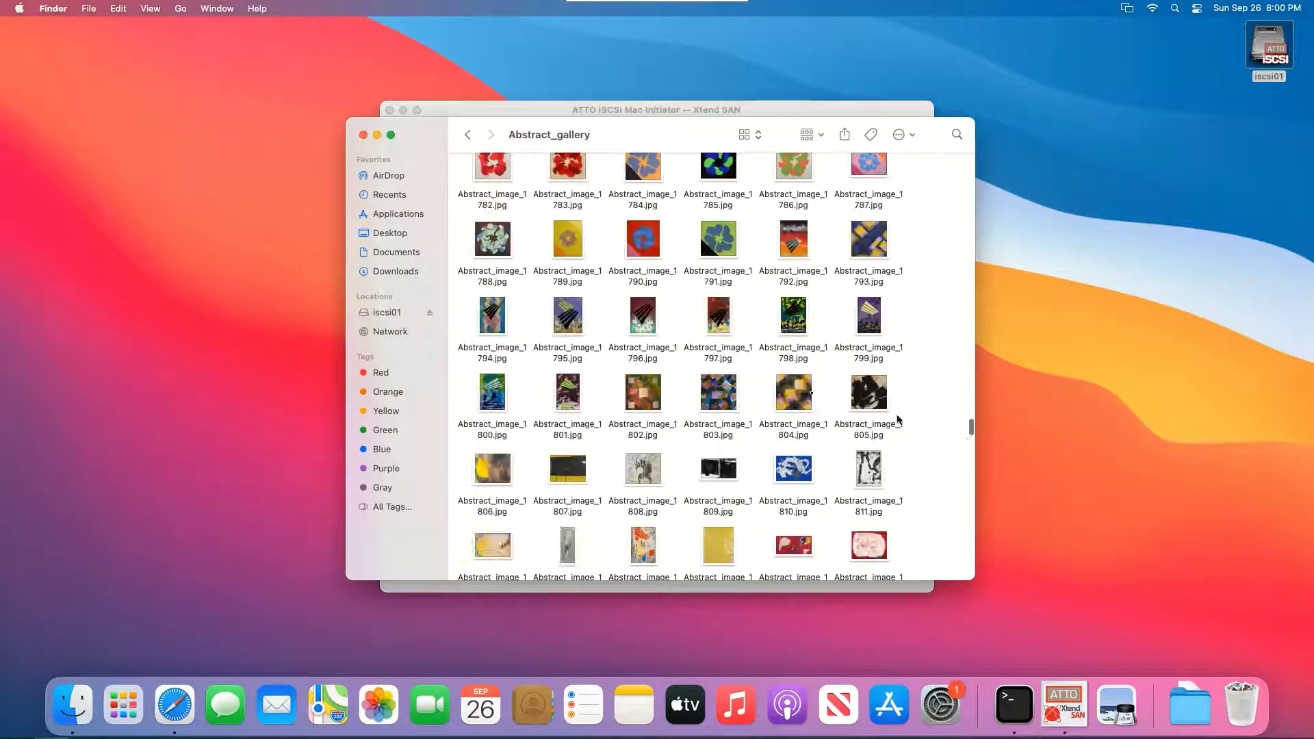
{"action": "double_click", "coordinate": [794, 392]}
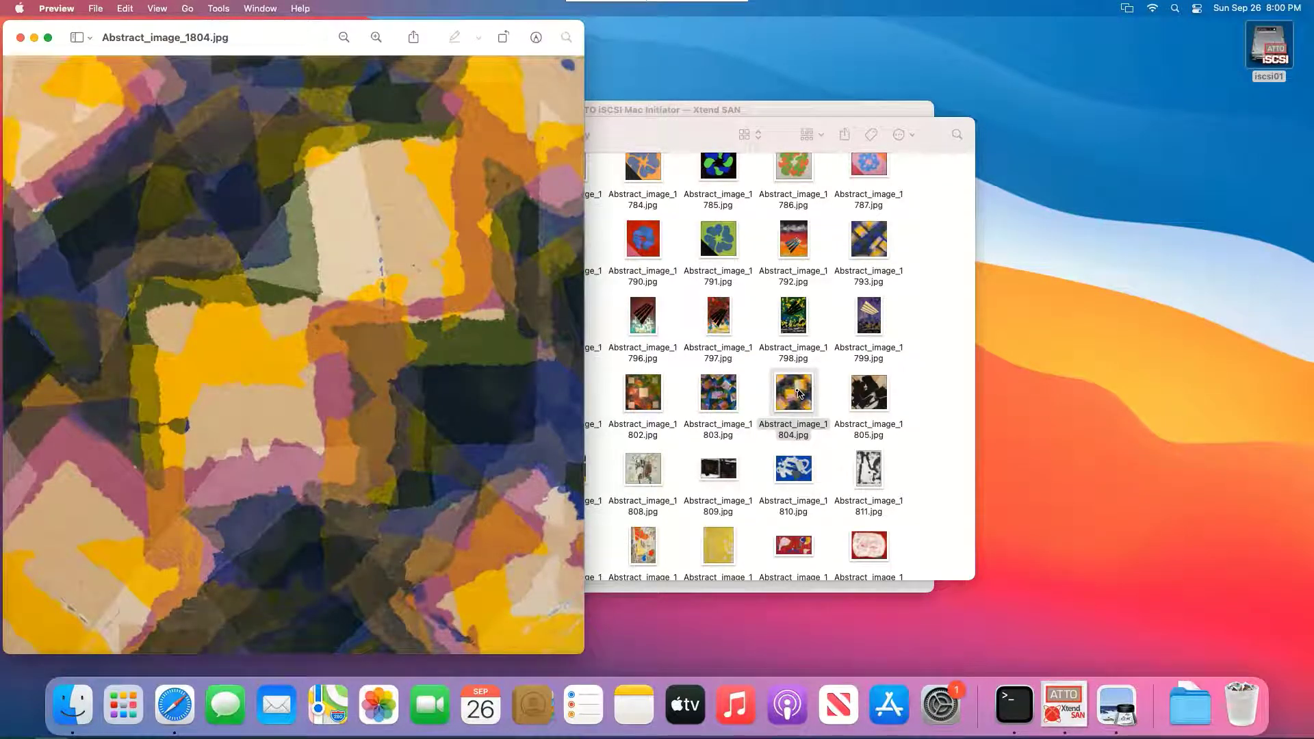
{"action": "left_click", "coordinate": [20, 38]}
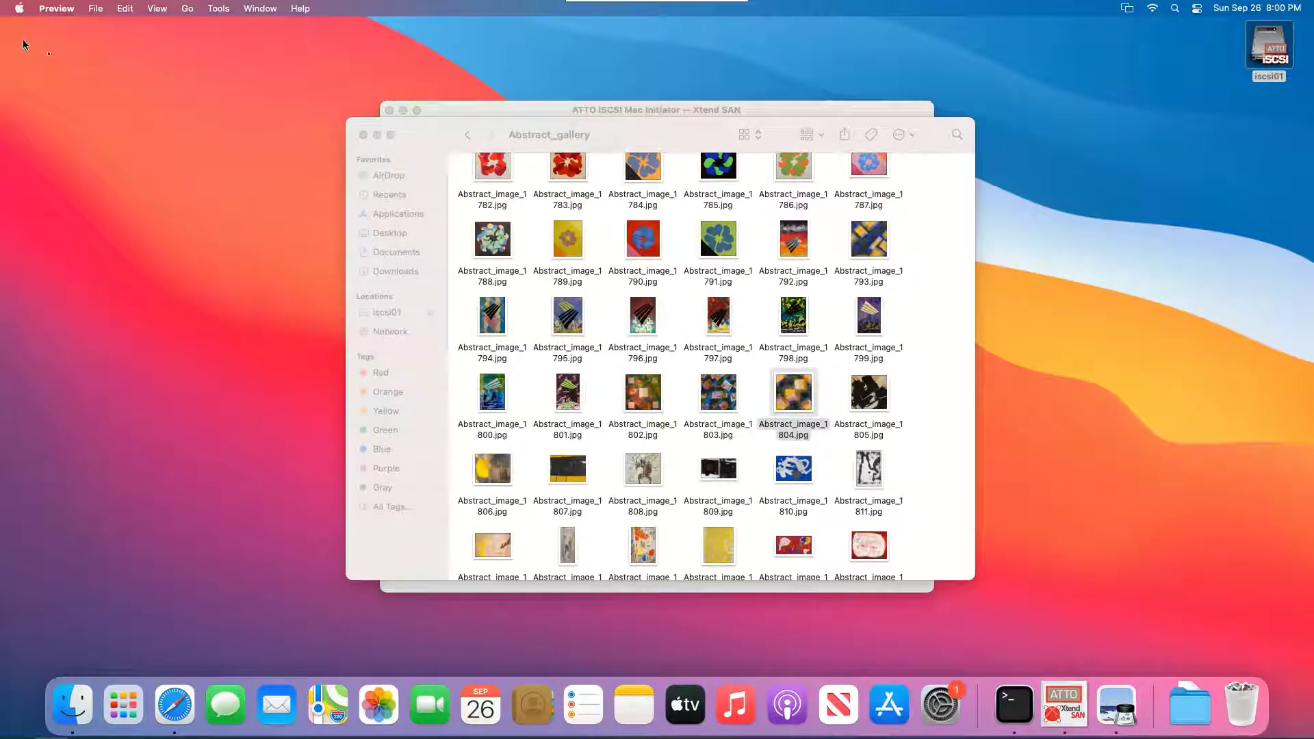
Step: Open artist_val.csv from the volume's Artist folder and examine its entries, highlighting the word "monet" in one line
{"action": "left_click", "coordinate": [469, 136]}
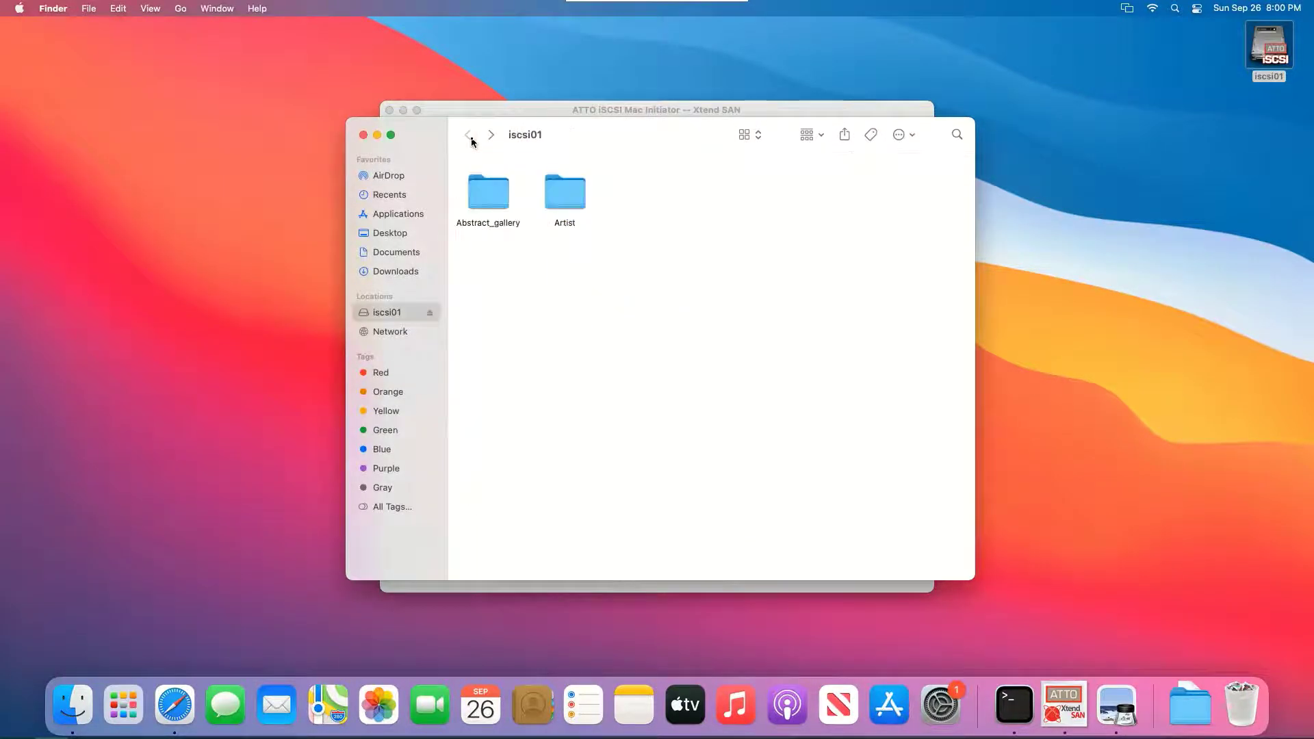
{"action": "double_click", "coordinate": [568, 194]}
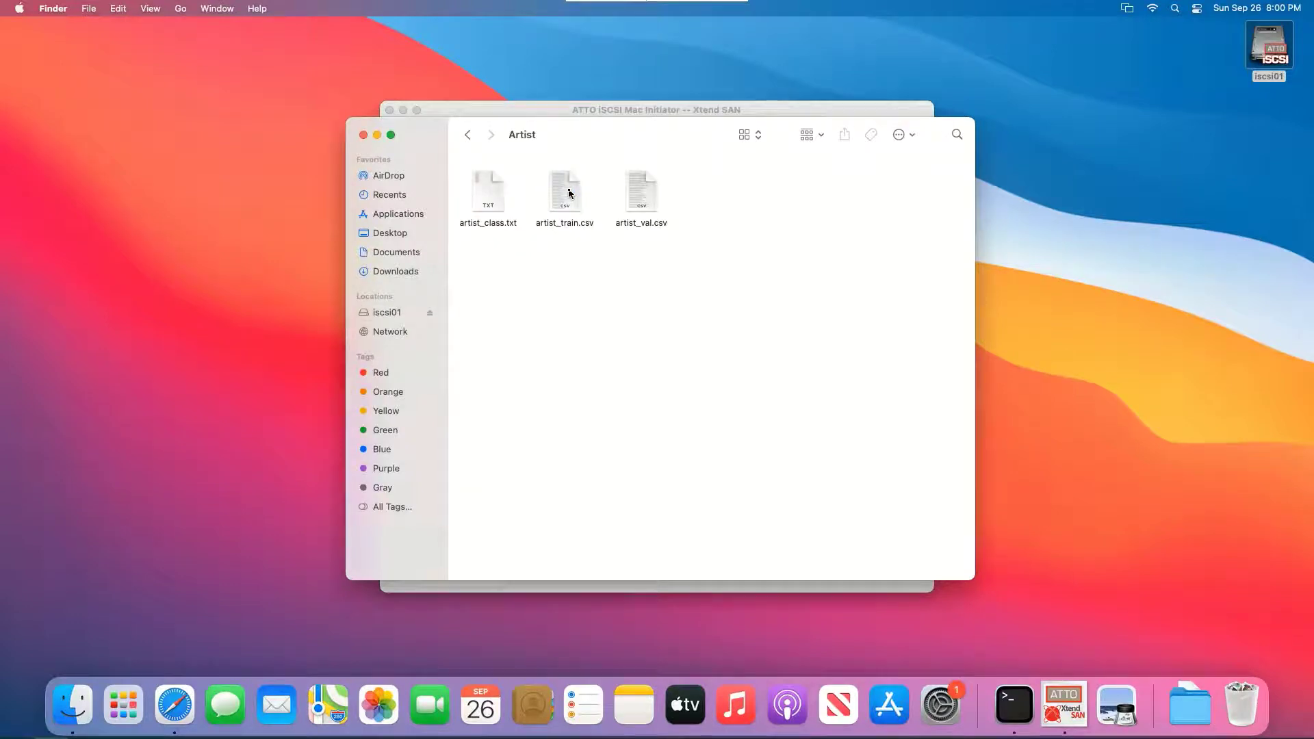
{"action": "double_click", "coordinate": [645, 205]}
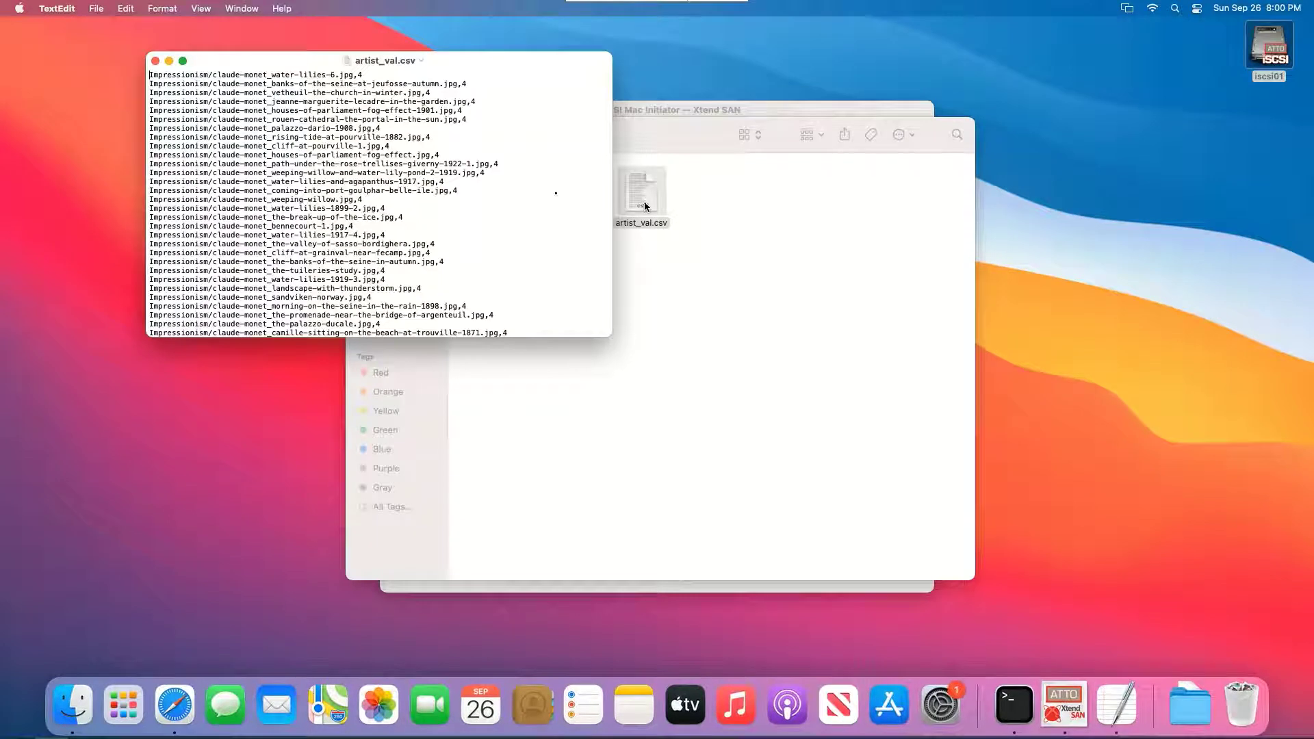
{"action": "scroll", "coordinate": [447, 236], "scroll_direction": "down", "scroll_amount": 3}
{"action": "scroll", "coordinate": [447, 236], "scroll_direction": "down", "scroll_amount": 5}
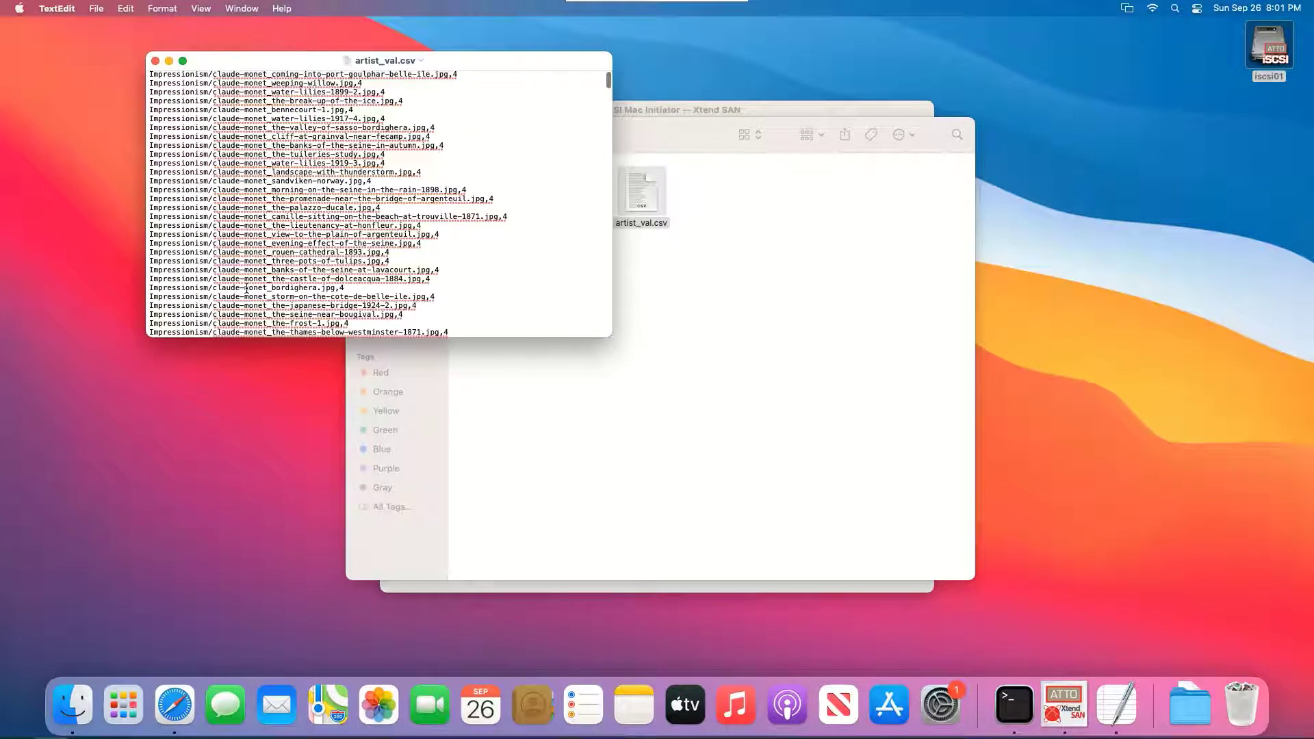
{"action": "left_click_drag", "start_coordinate": [245, 288], "coordinate": [268, 288]}
{"action": "left_click", "coordinate": [460, 296]}
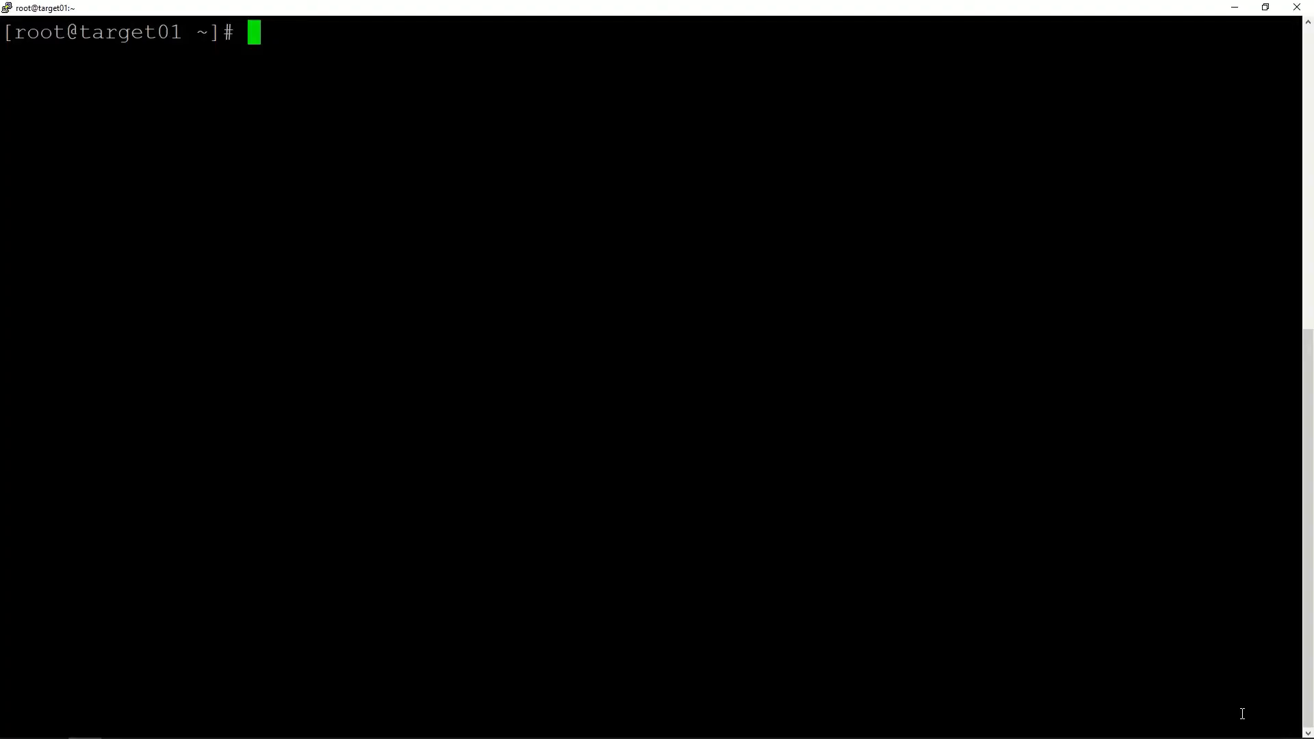
Step: In the target01 root terminal, run hexdump -C /dev/sdb and look back through the dumped disk contents
{"action": "type", "text": "hexdu"}
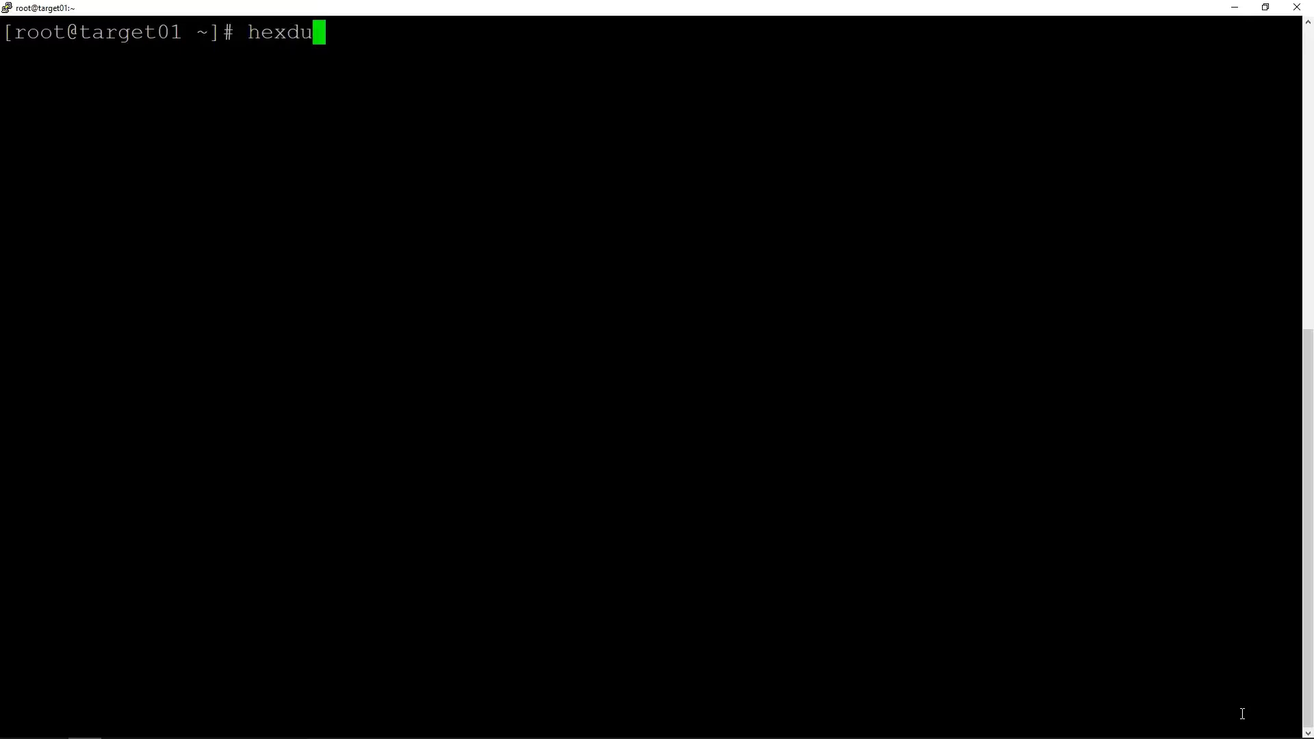
{"action": "type", "text": "mp -C /dev/sdb"}
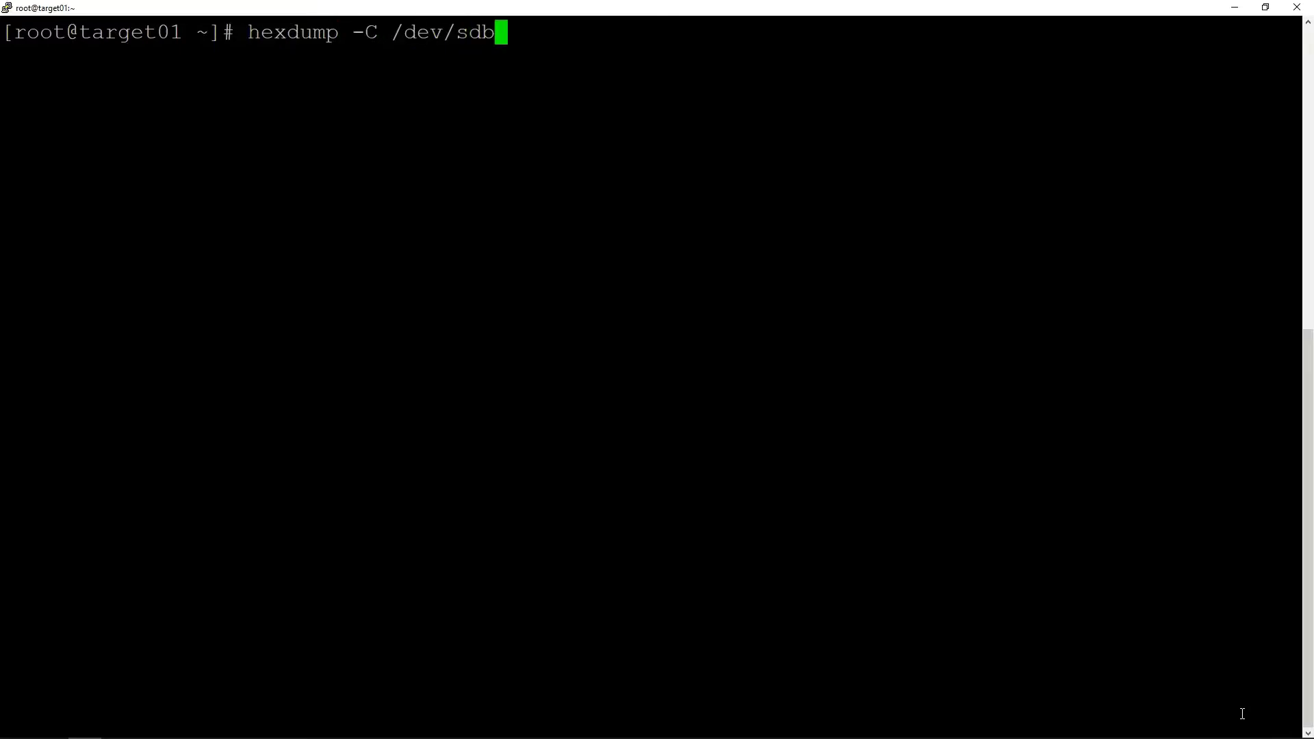
{"action": "key", "text": "Return"}
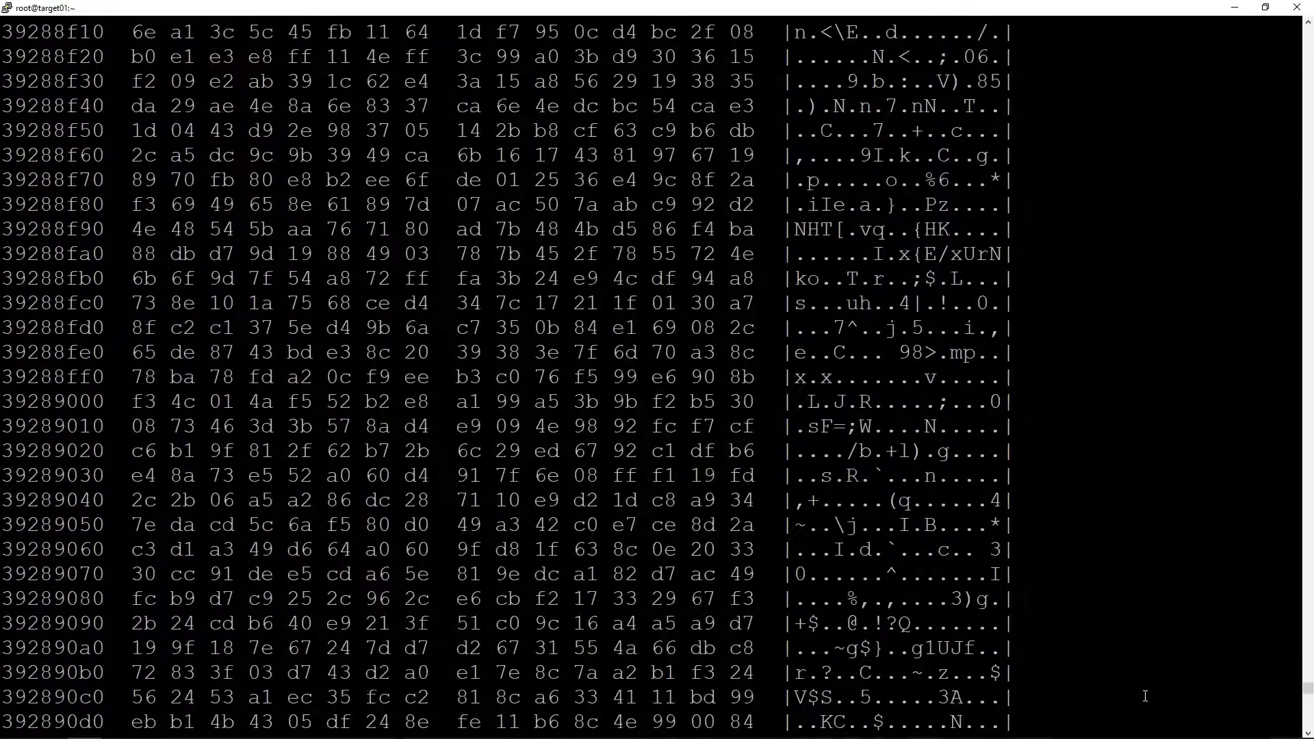
{"action": "scroll", "coordinate": [1144, 695], "scroll_direction": "up", "scroll_amount": 20}
{"action": "scroll", "coordinate": [1145, 696], "scroll_direction": "up", "scroll_amount": 20}
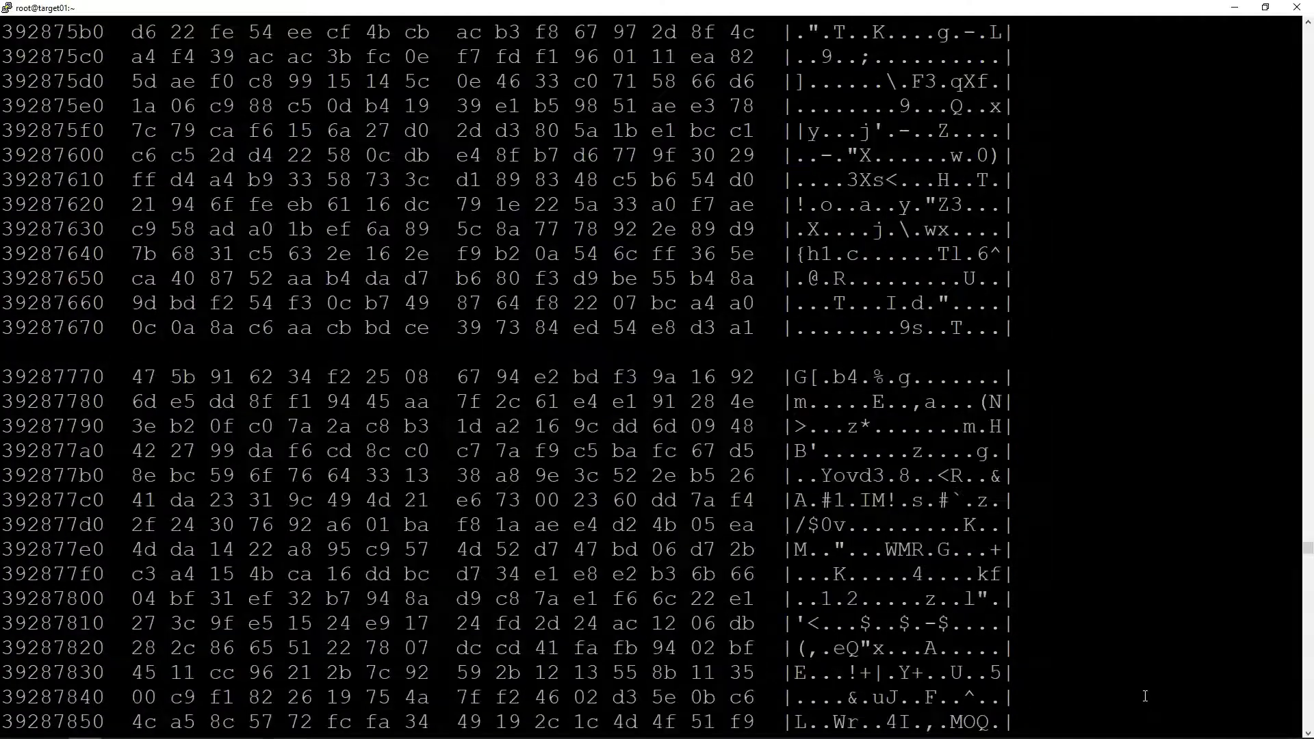
{"action": "scroll", "coordinate": [1145, 696], "scroll_direction": "up", "scroll_amount": 20}
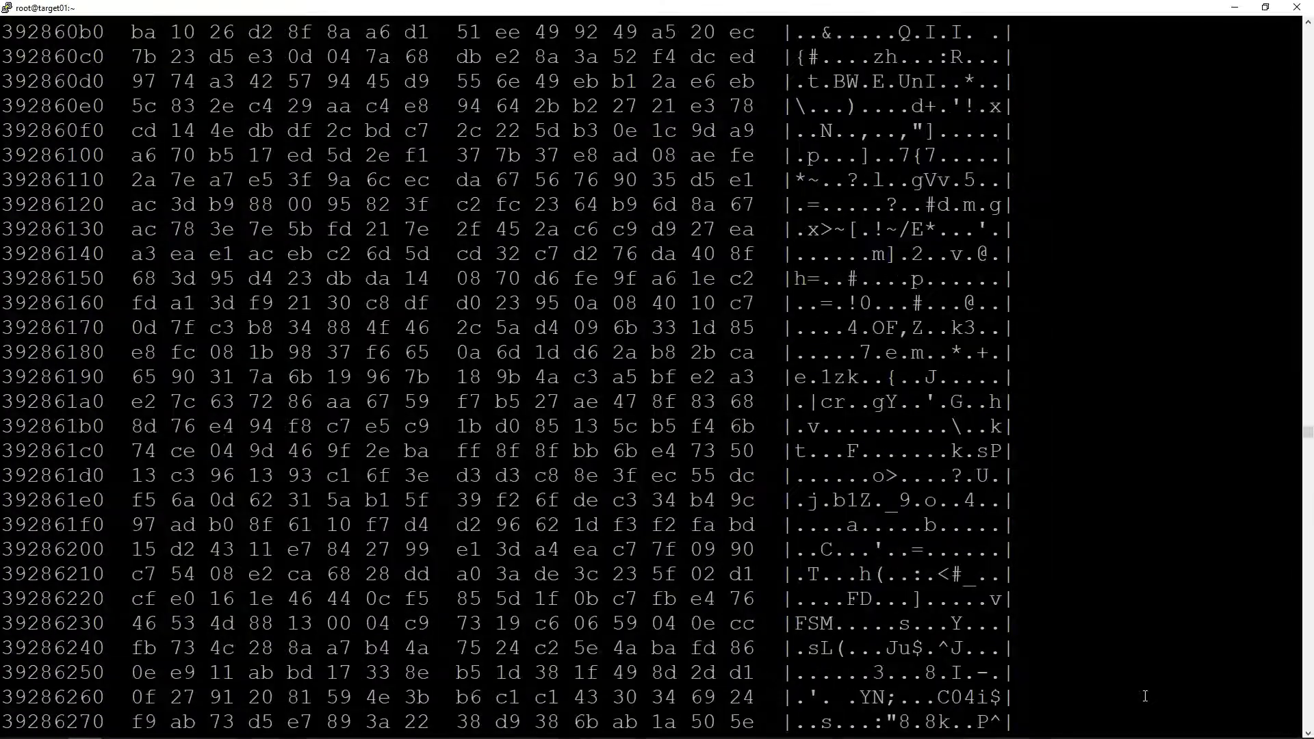
Step: Stop the dump, clear the terminal, and search the raw disk with hexdump -C /dev/sdb | grep monet
{"action": "key", "text": "ctrl+c"}
{"action": "key", "text": "ctrl+l"}
{"action": "key", "text": "Up"}
{"action": "key", "text": "Up"}
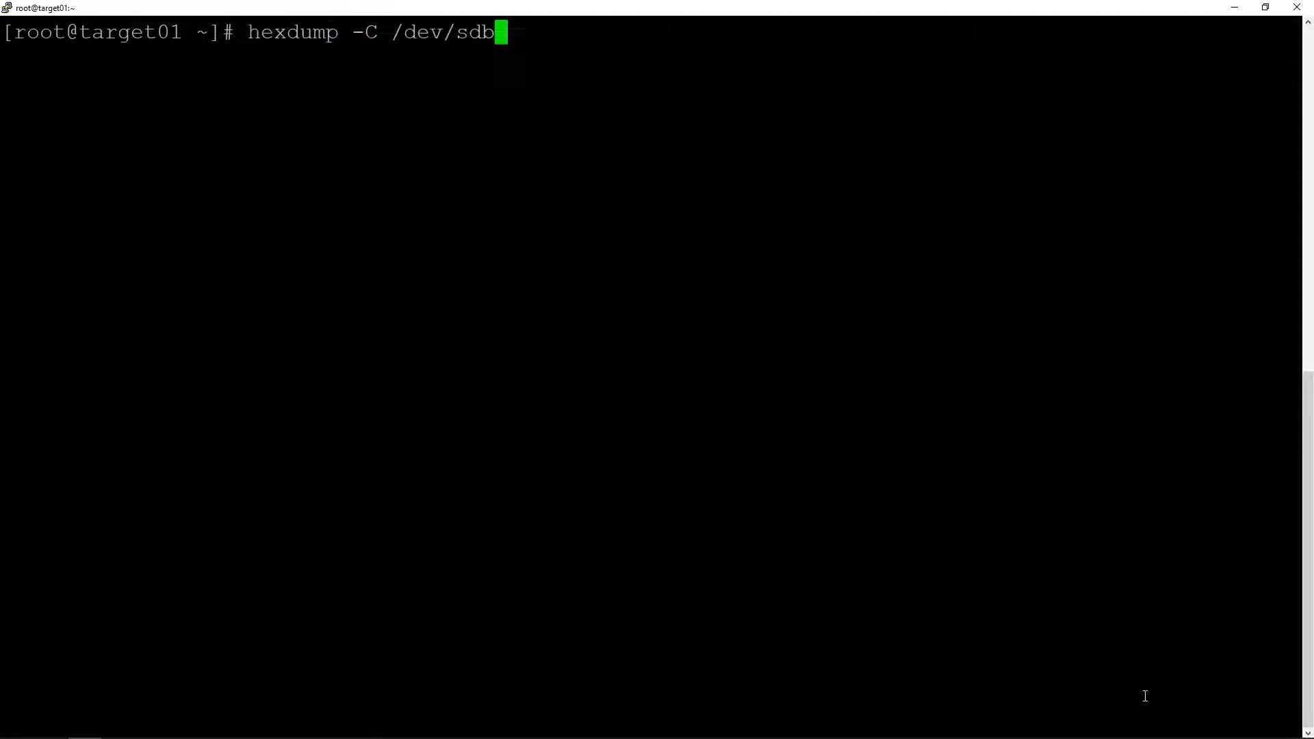
{"action": "type", "text": "| grep monet"}
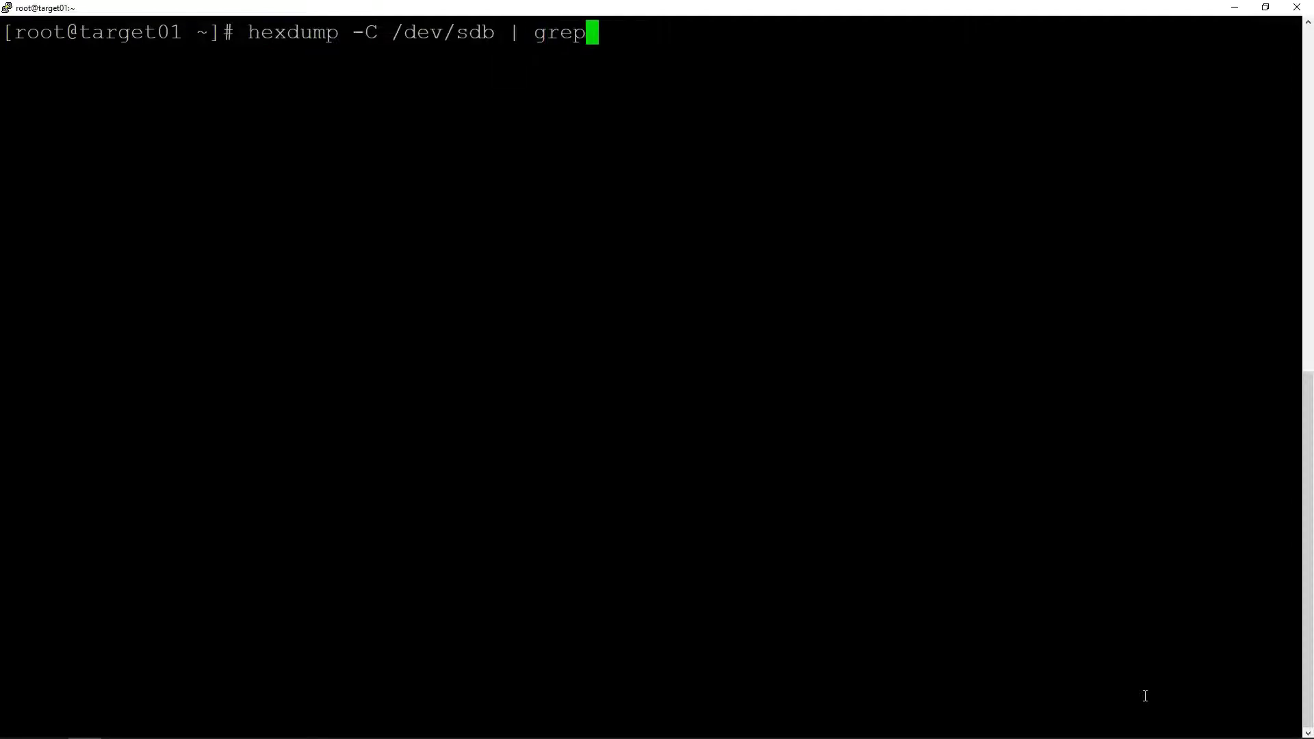
{"action": "key", "text": "Return"}
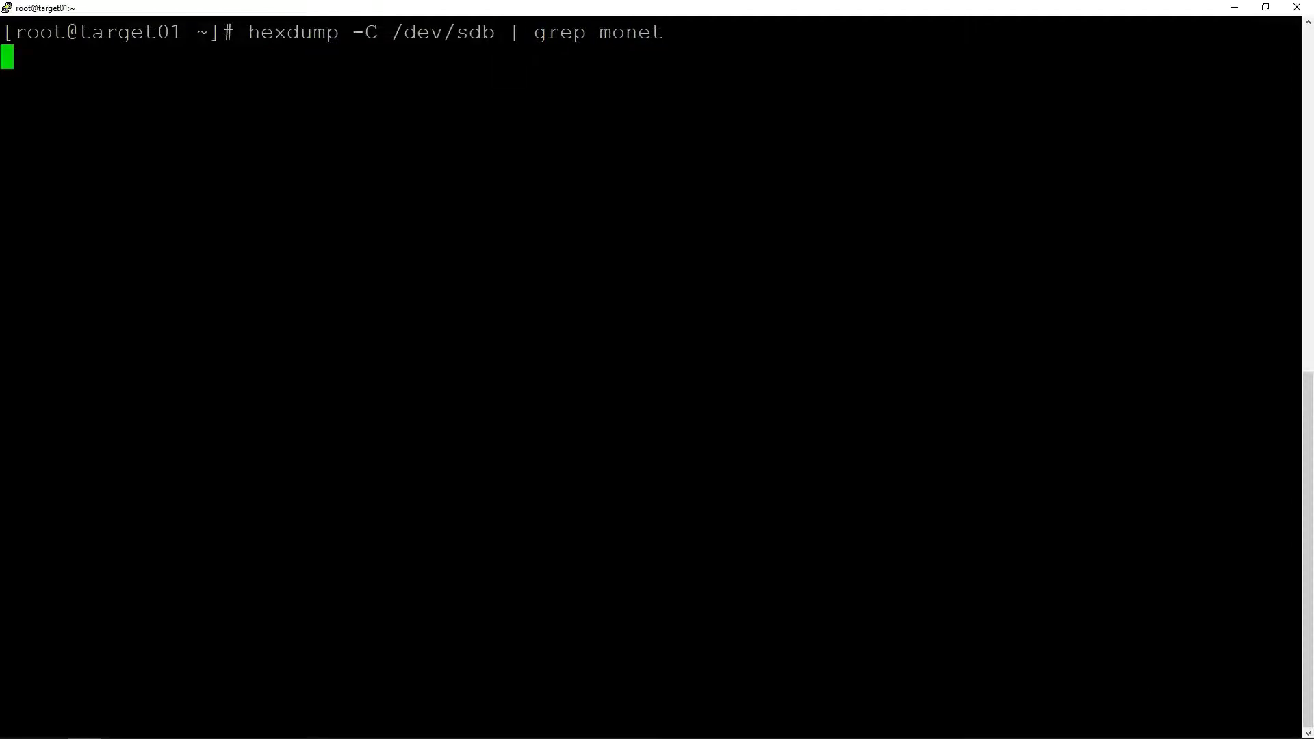